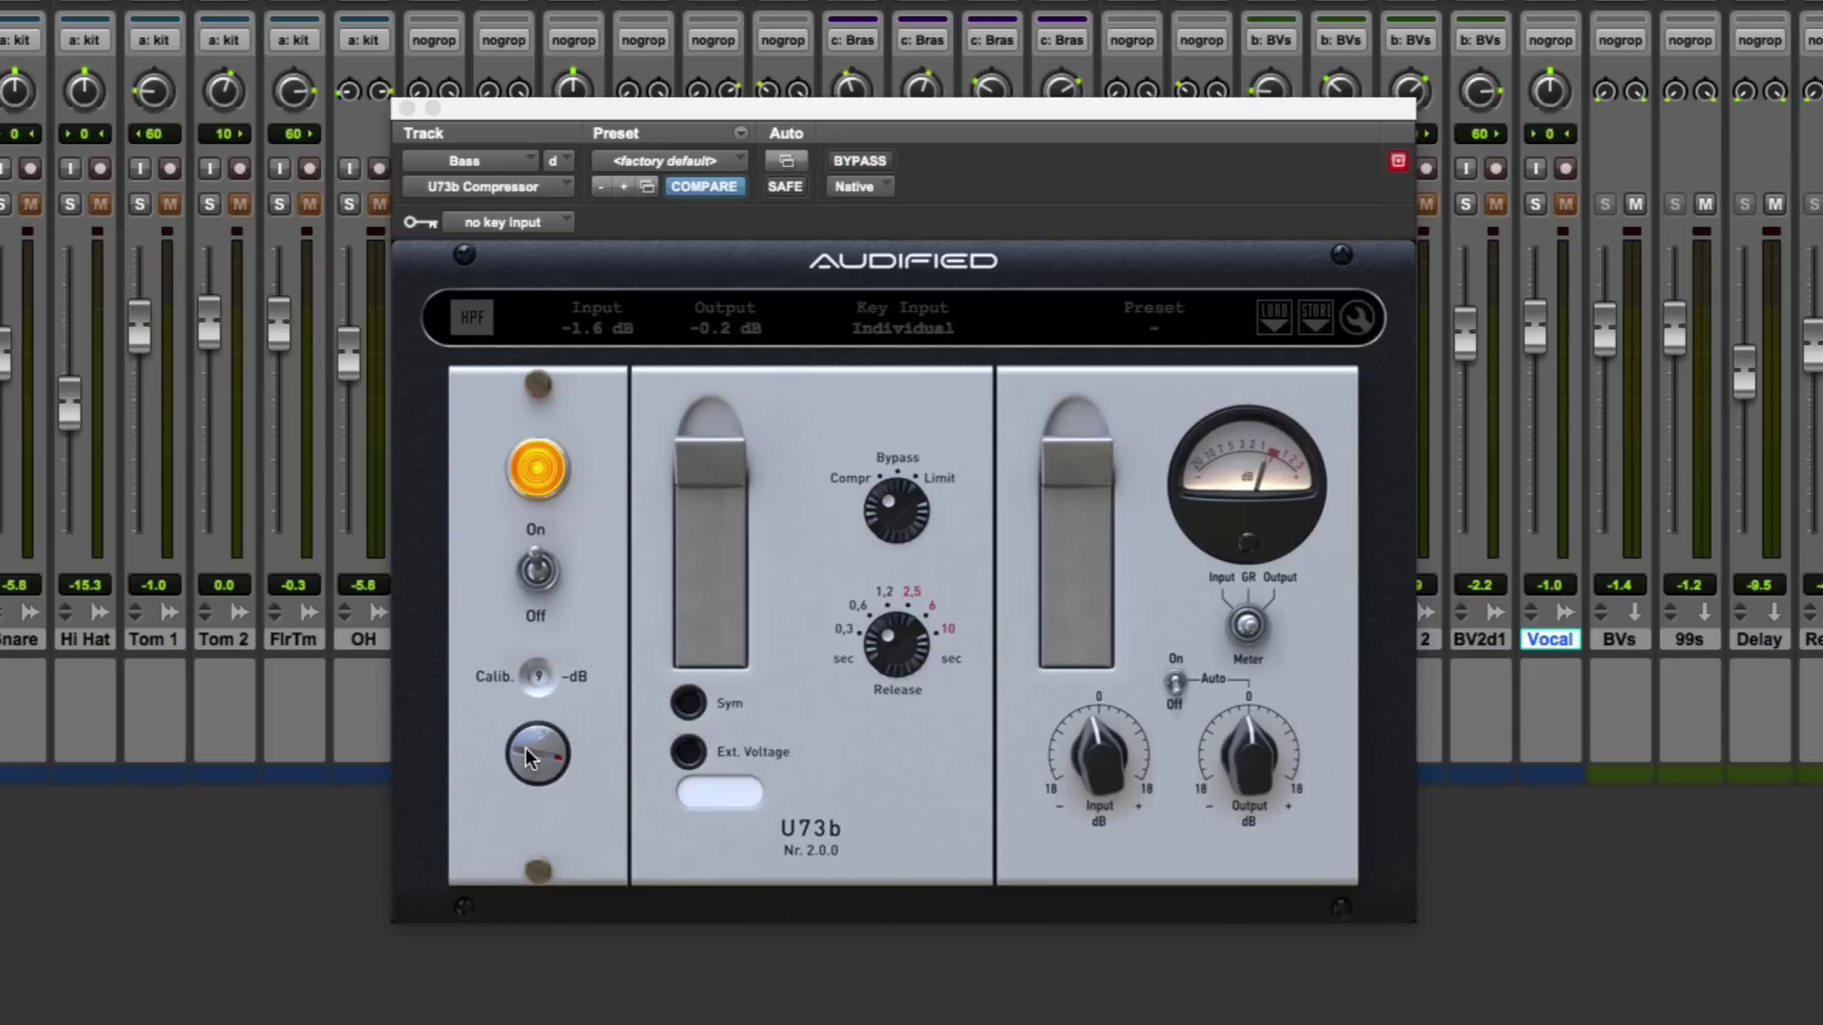
{"action": "scroll", "coordinate": [526, 748], "scroll_direction": "up", "scroll_amount": 1}
{"action": "scroll", "coordinate": [525, 748], "scroll_direction": "up", "scroll_amount": 1}
{"action": "scroll", "coordinate": [542, 773], "scroll_direction": "down", "scroll_amount": 4}
{"action": "scroll", "coordinate": [541, 772], "scroll_direction": "up", "scroll_amount": 1}
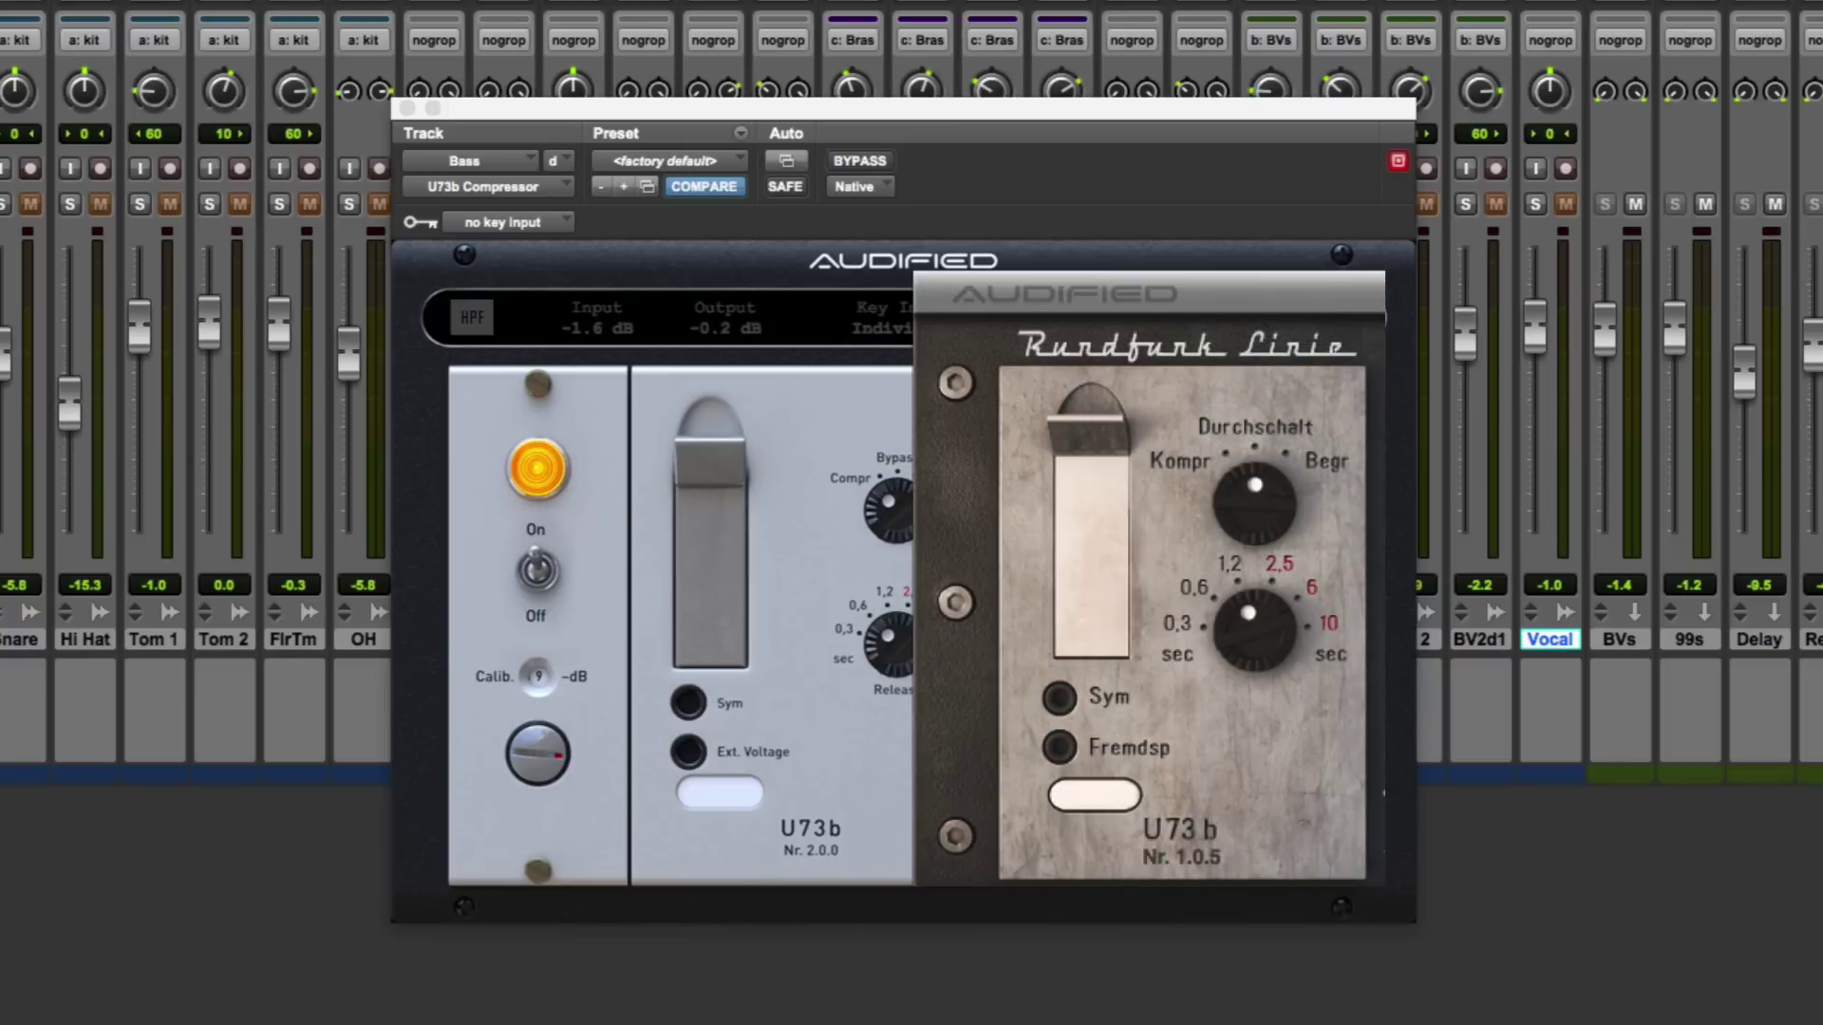
Switch the U73b interface language to German, then back to English
{"action": "left_click", "coordinate": [1358, 318]}
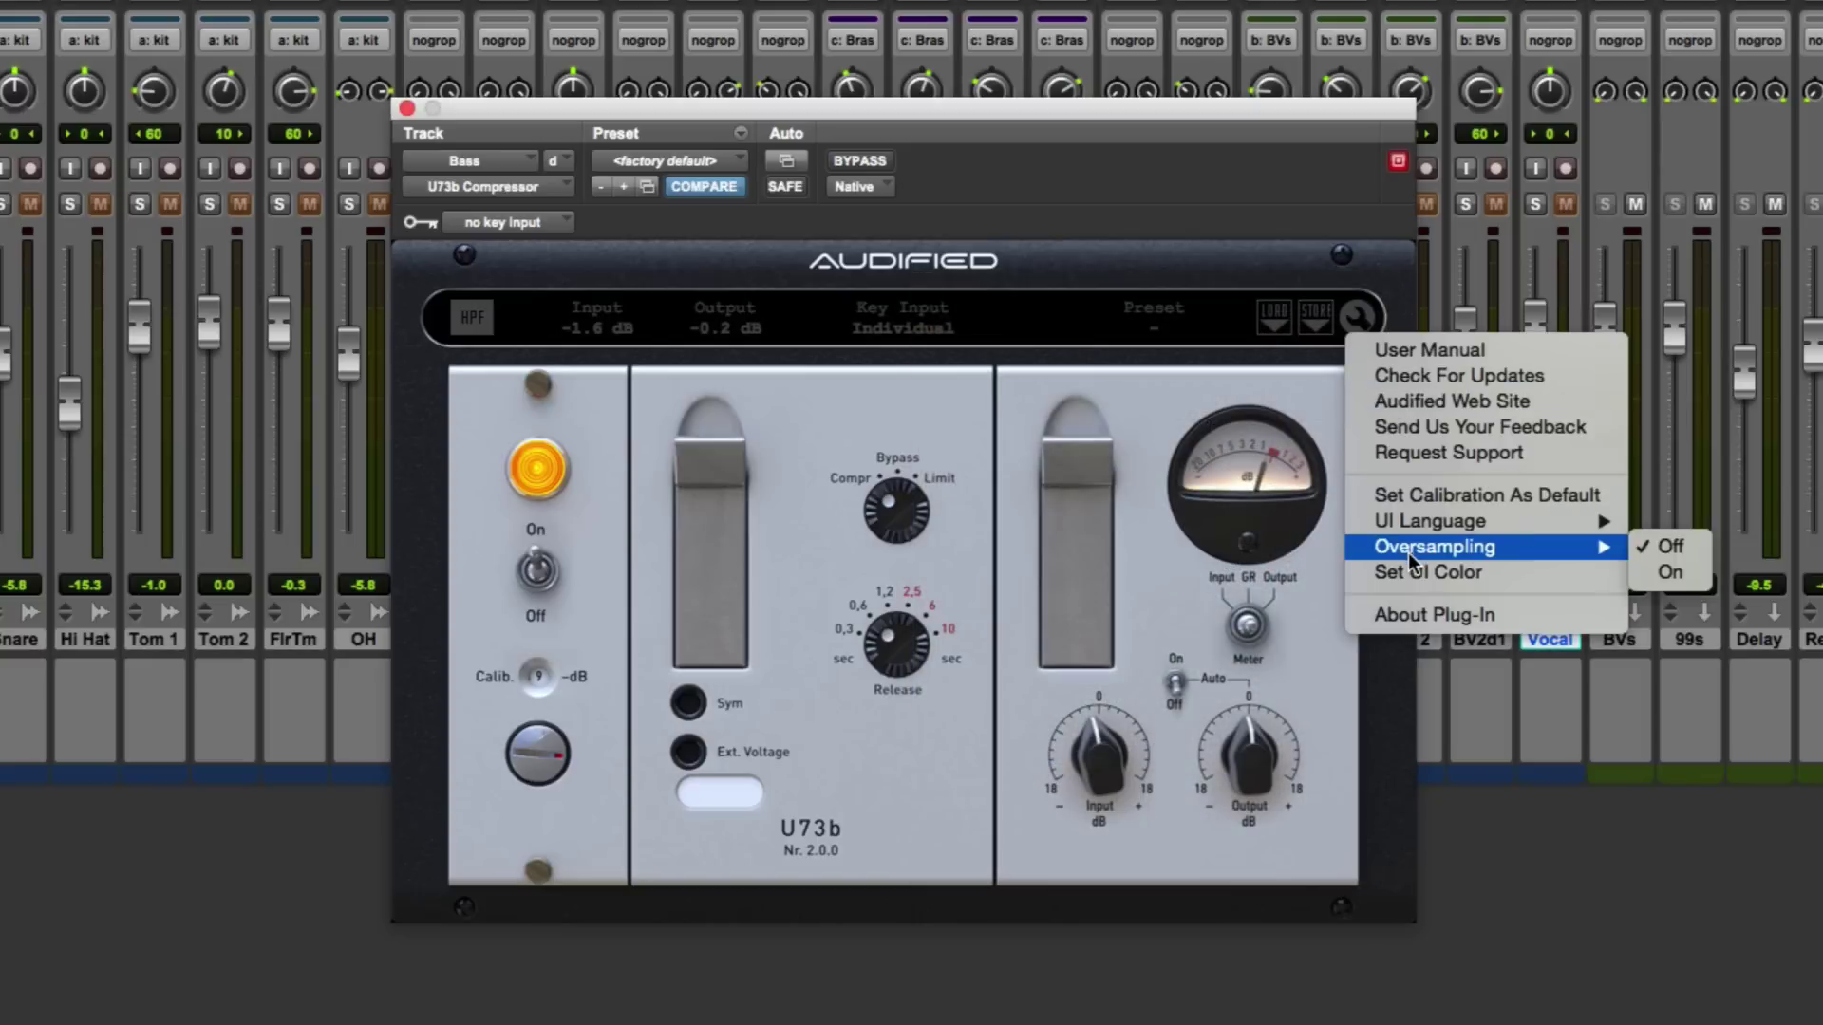
{"action": "mouse_move", "coordinate": [1430, 521]}
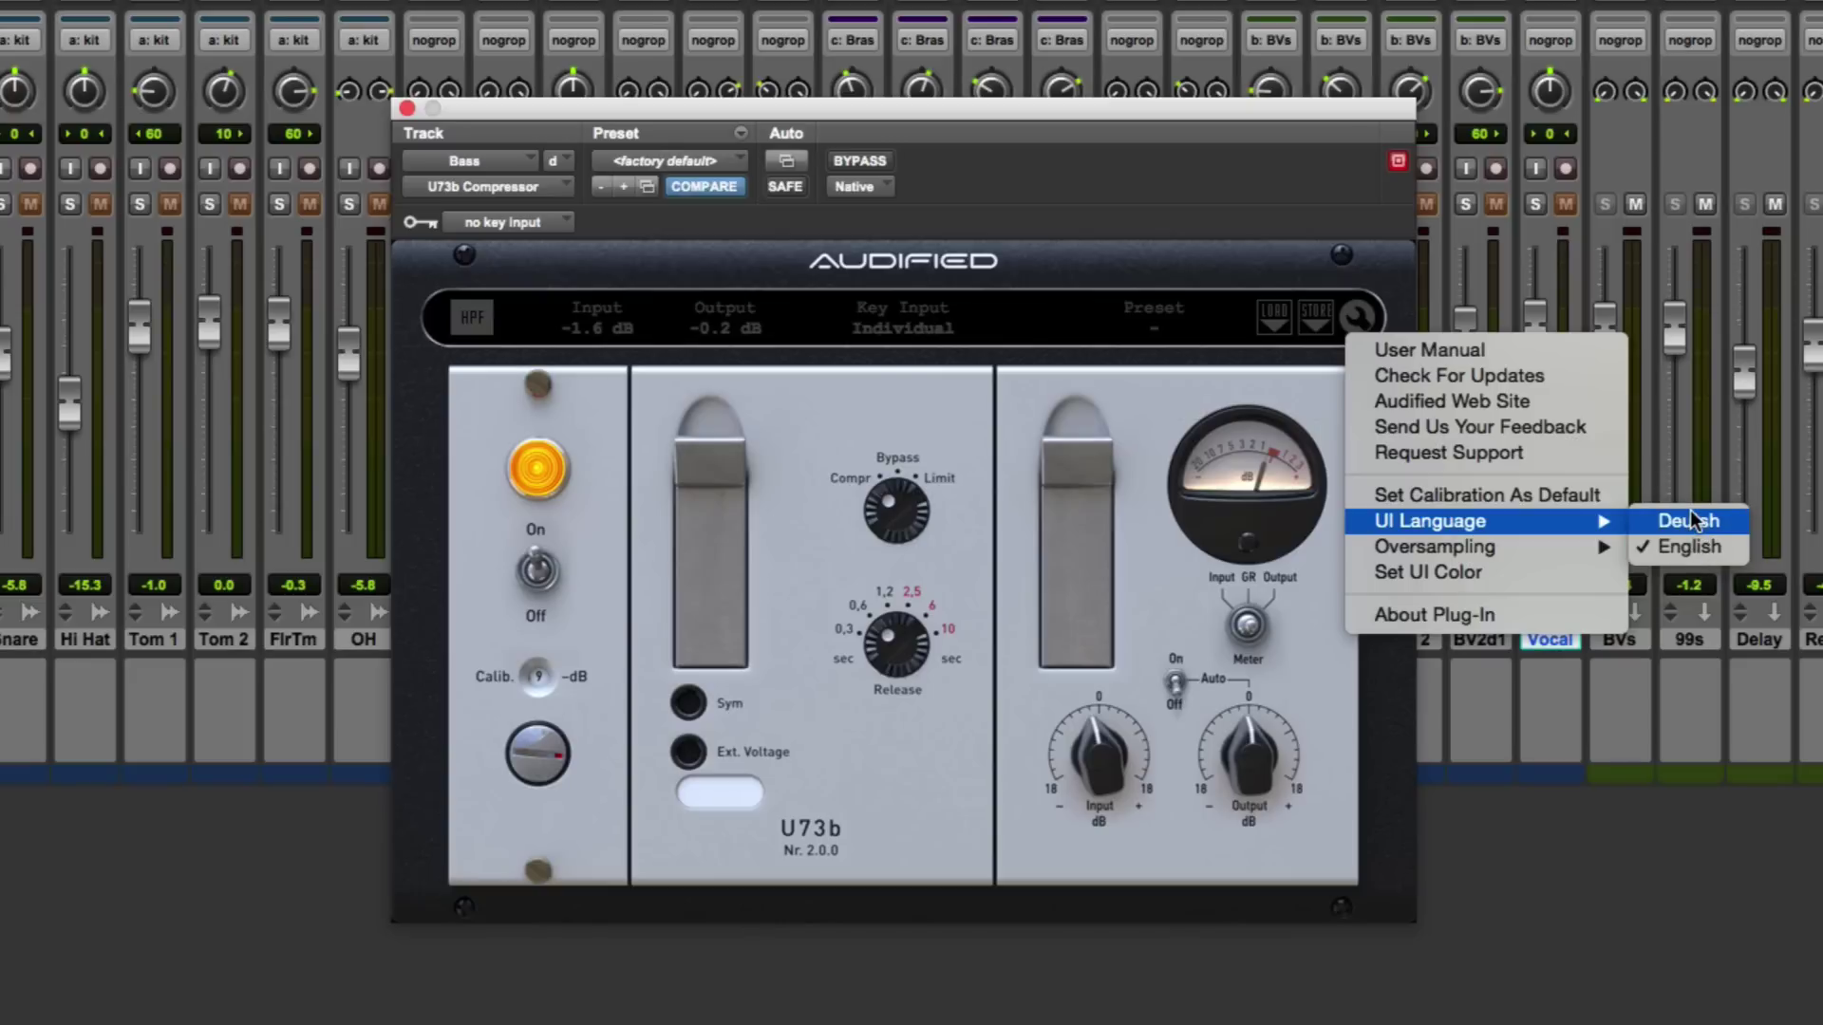
{"action": "left_click", "coordinate": [1690, 515]}
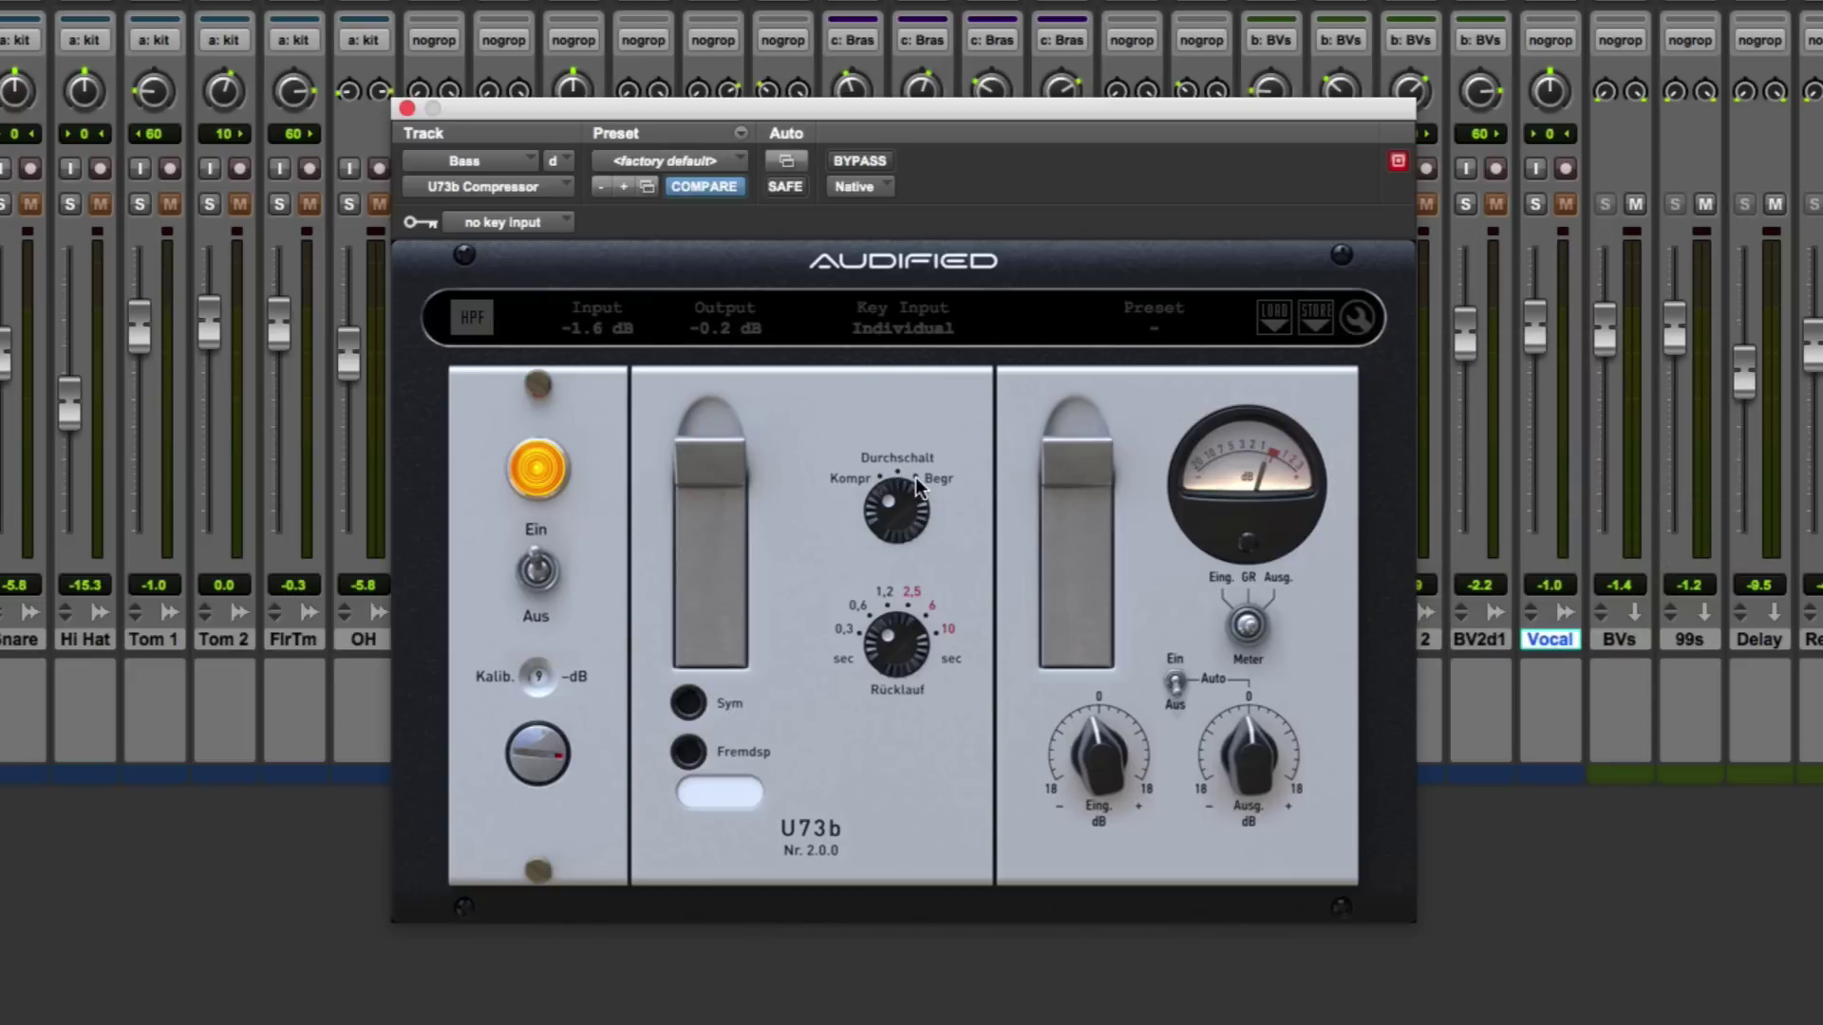
{"action": "left_click", "coordinate": [1353, 325]}
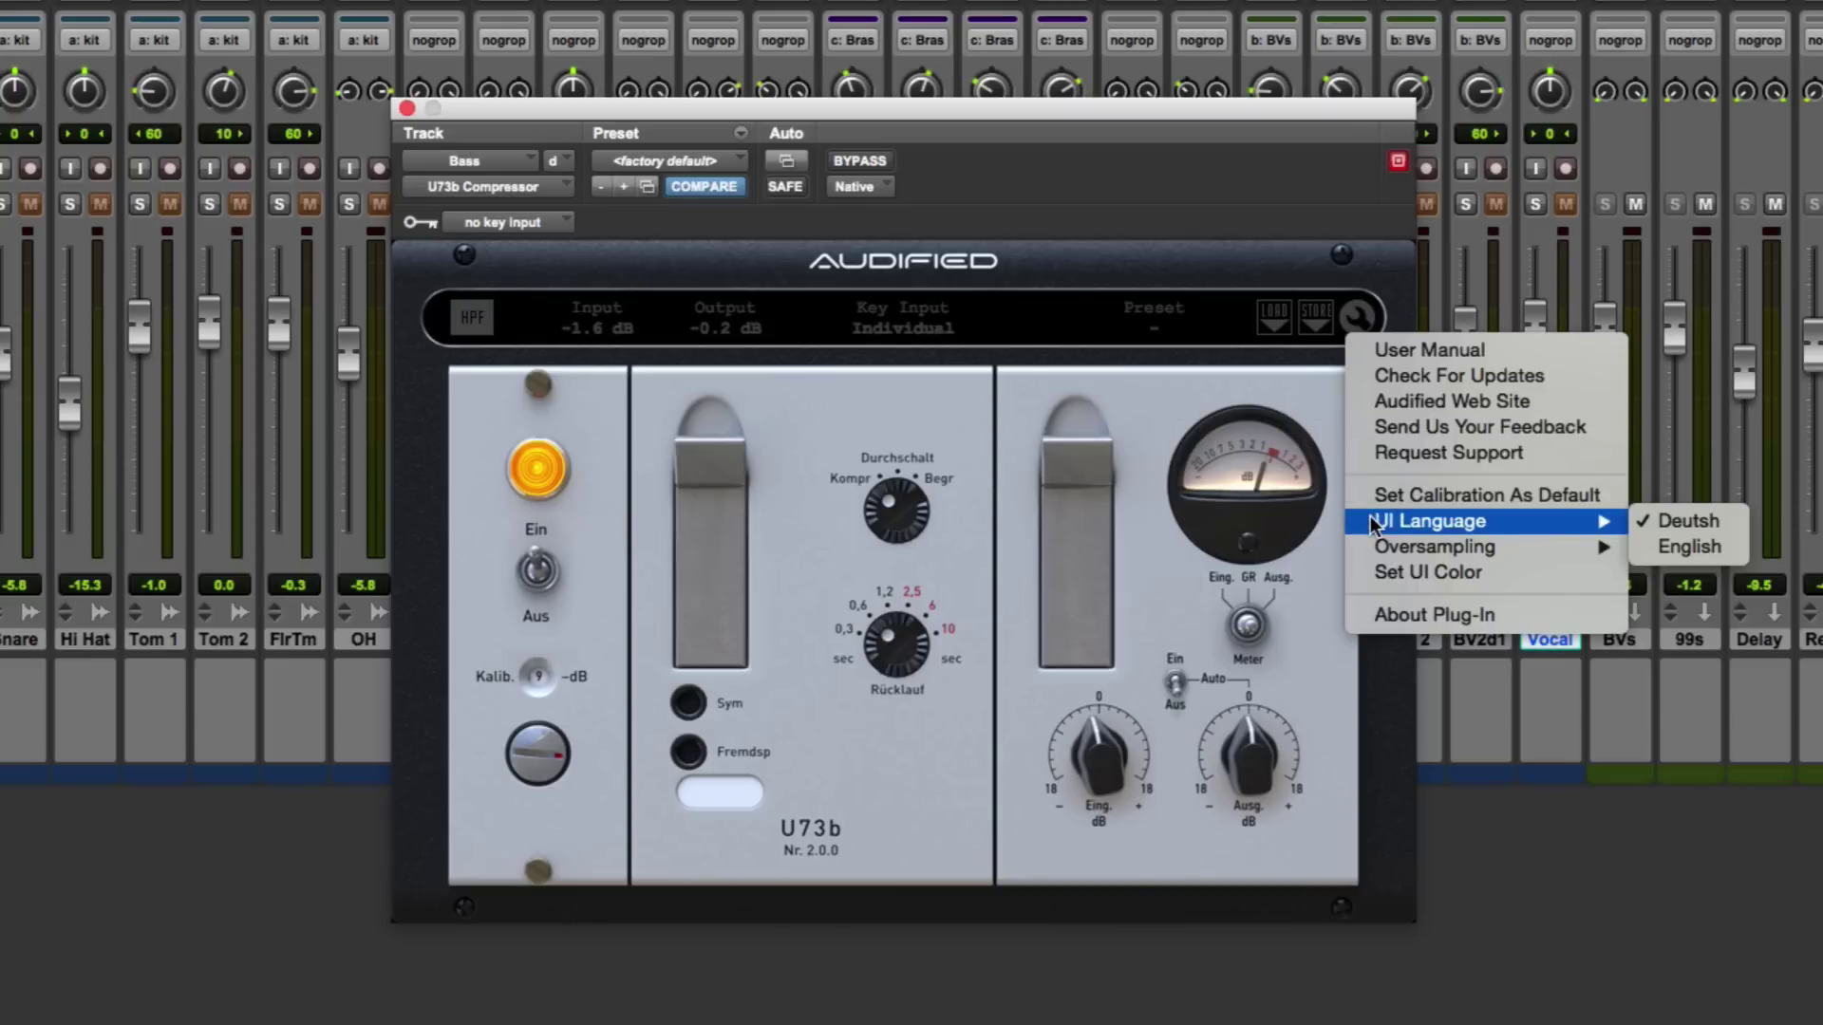
{"action": "left_click", "coordinate": [1703, 547]}
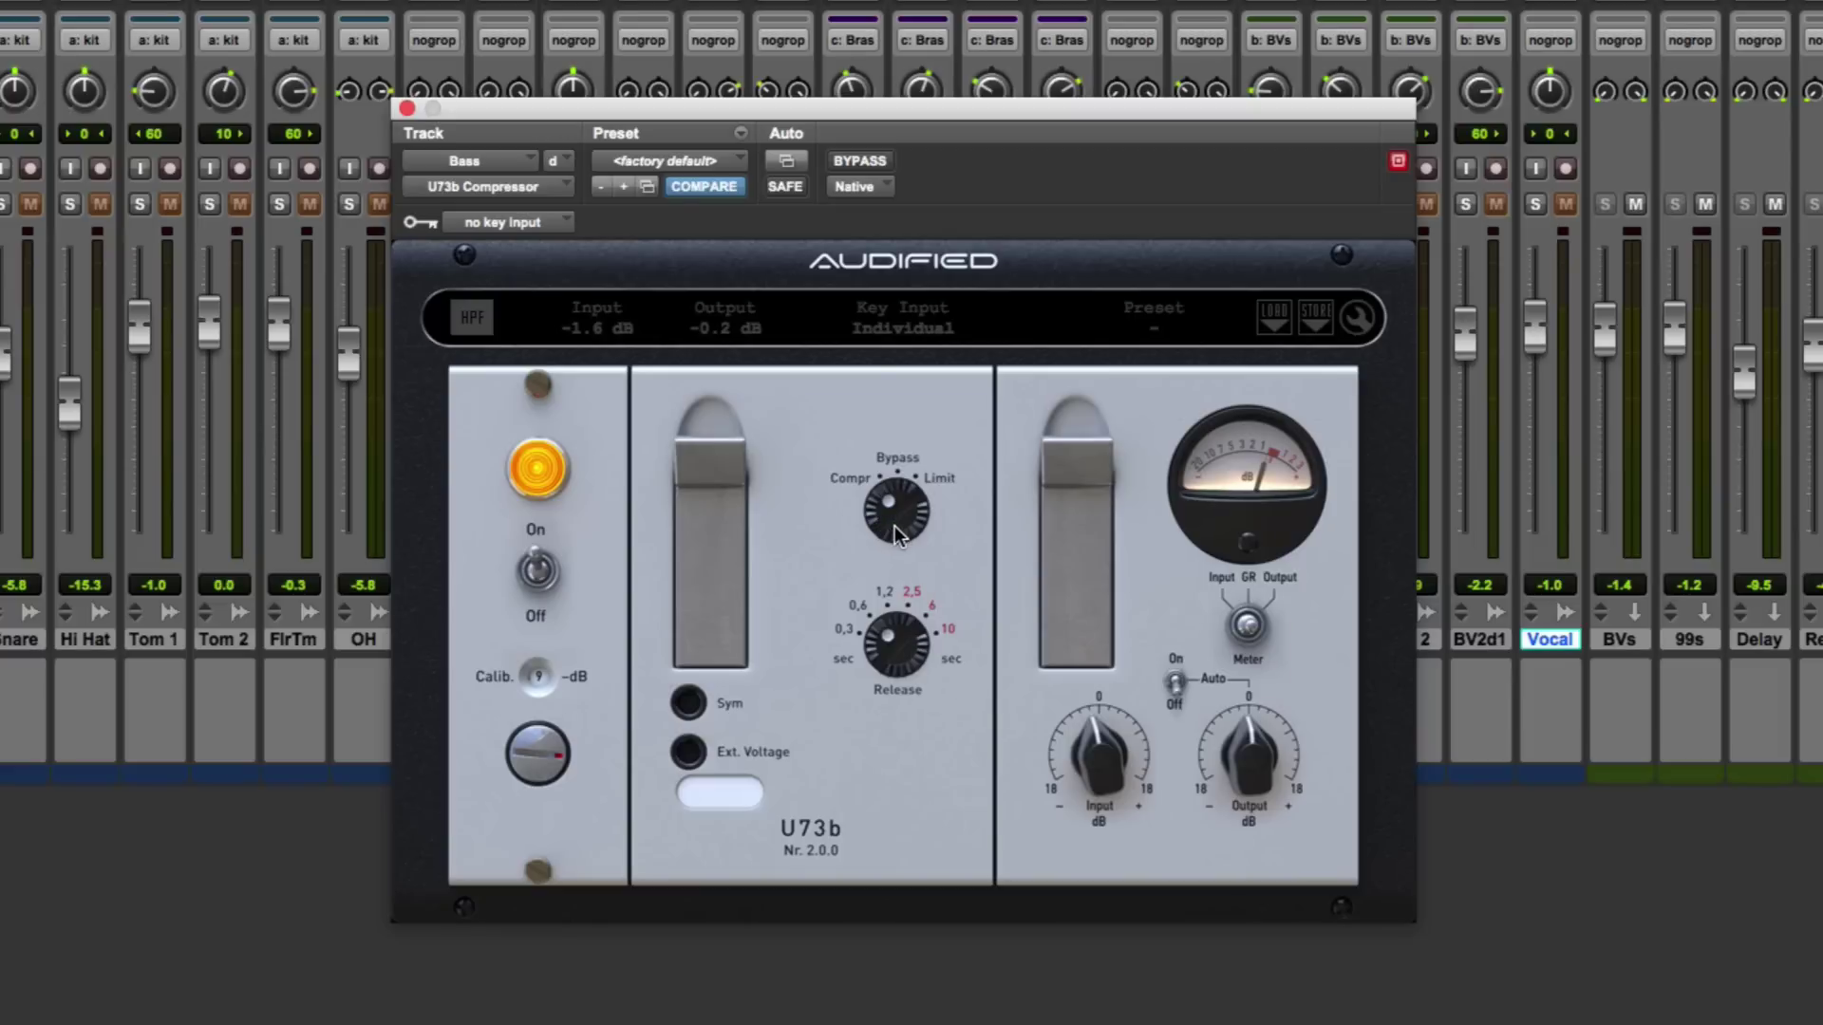
Toggle bypass off and on, load the BC Bass preset, and close the compressor window
{"action": "left_click", "coordinate": [897, 500]}
{"action": "left_click", "coordinate": [895, 500]}
{"action": "left_click", "coordinate": [1277, 325]}
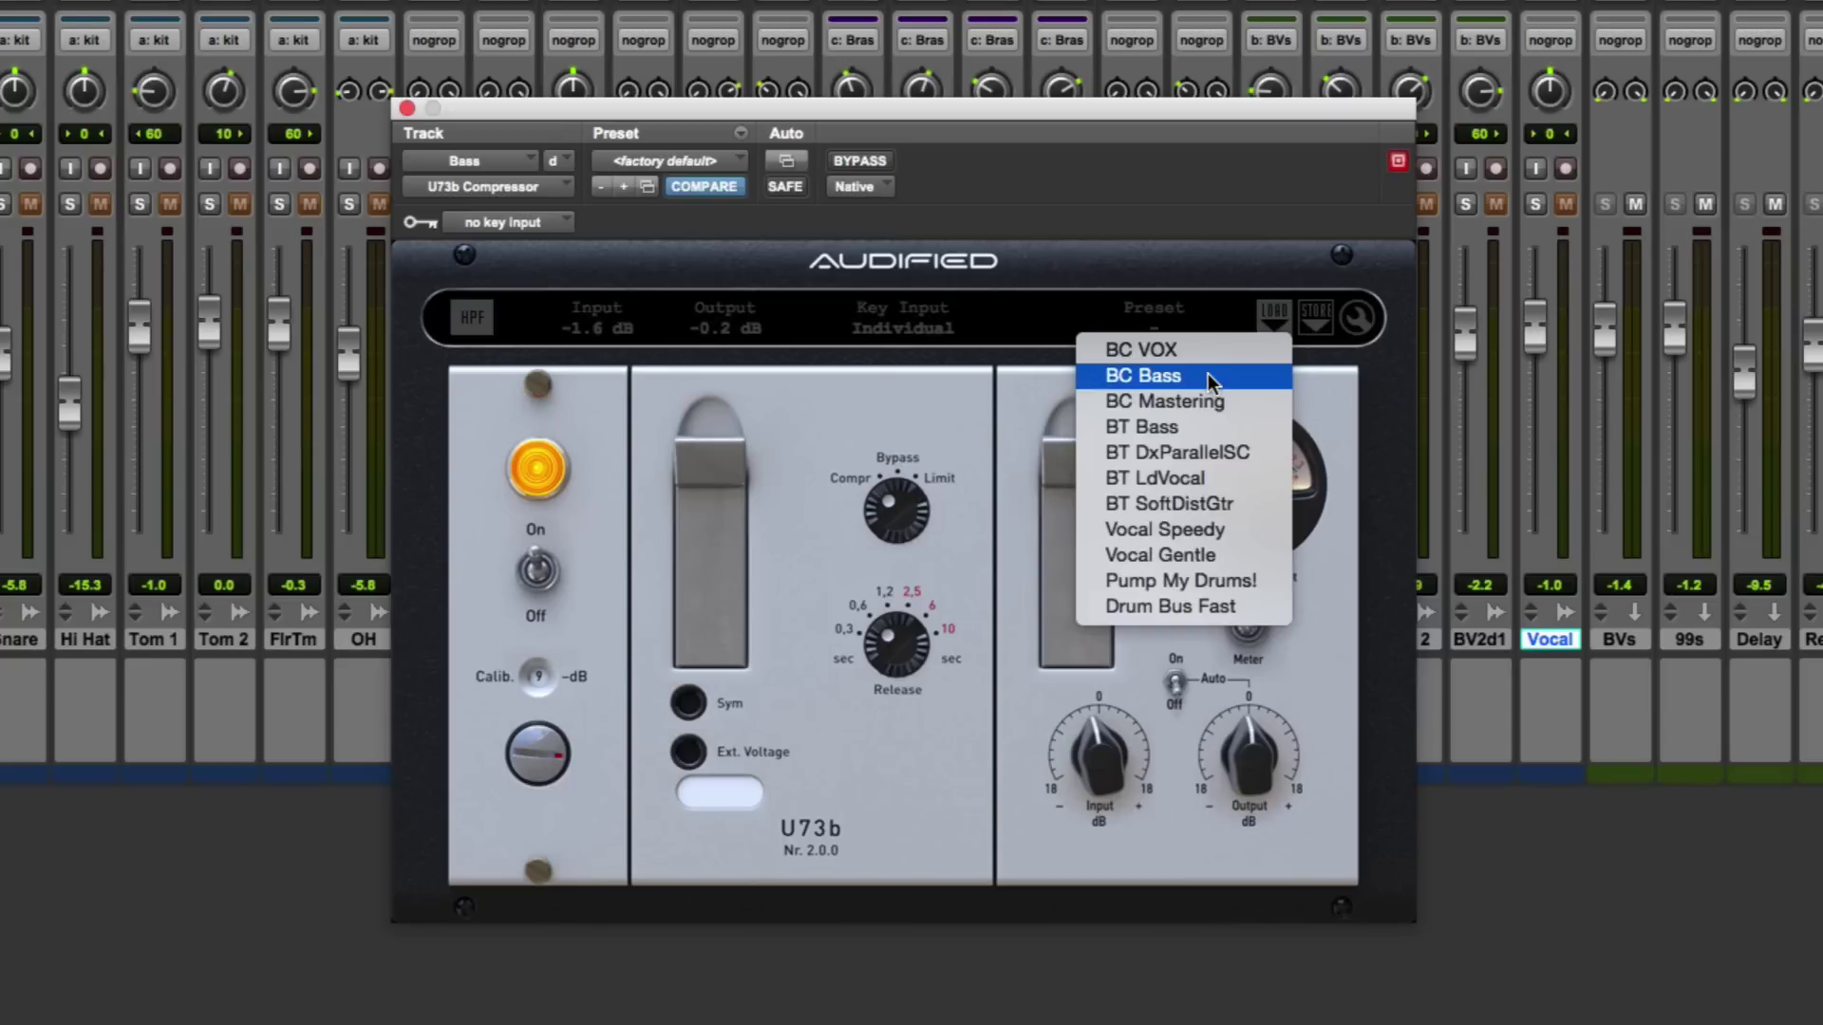
{"action": "left_click", "coordinate": [1208, 373]}
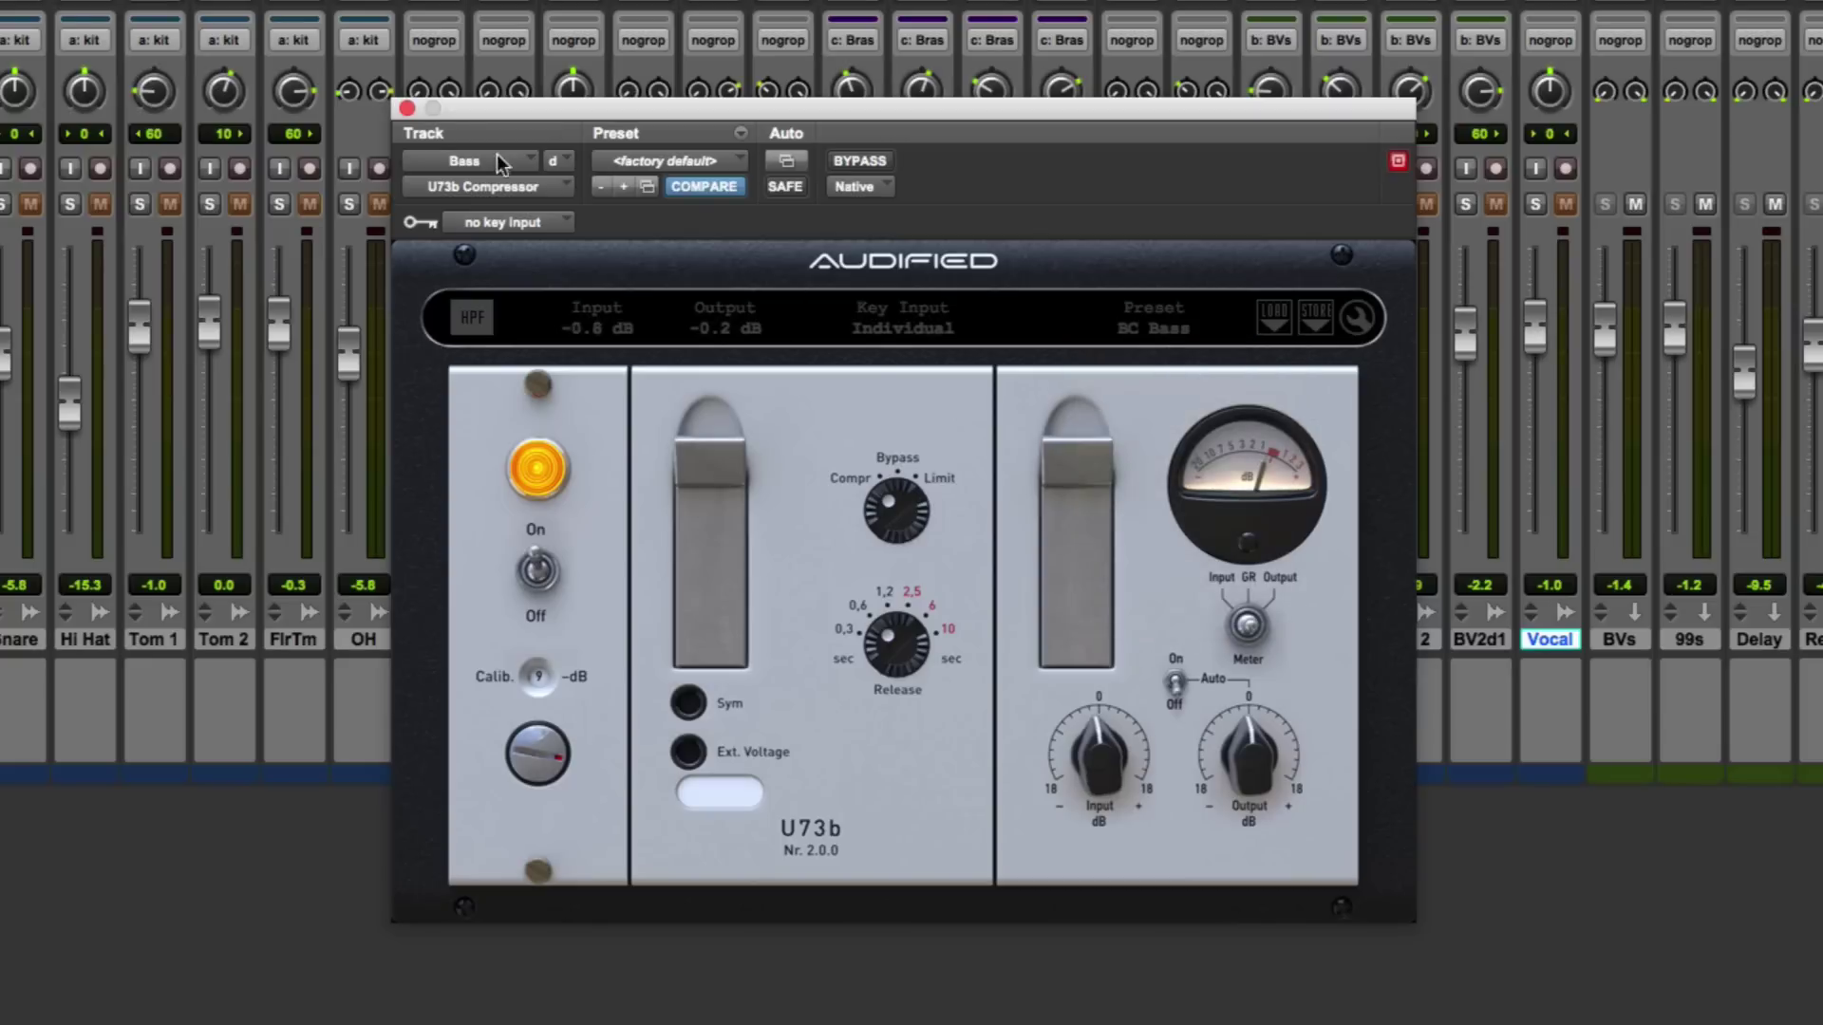
{"action": "left_click", "coordinate": [408, 110]}
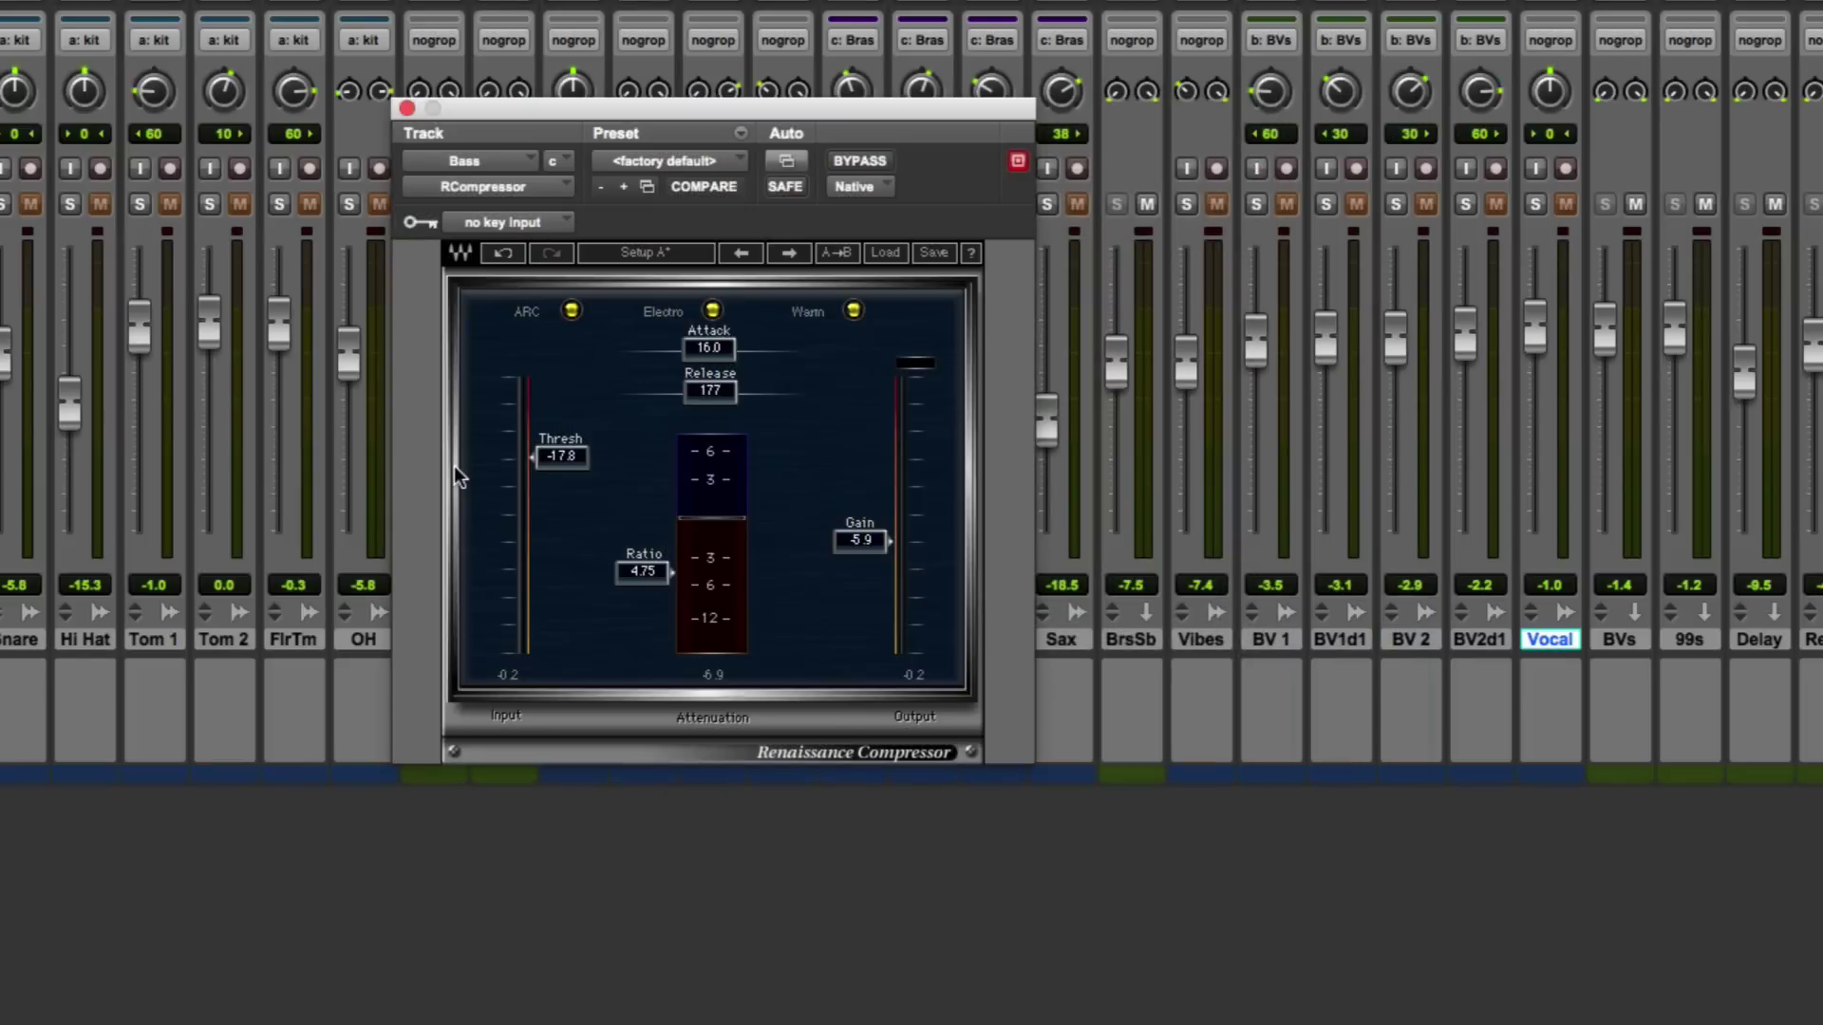
Start playback of the mix while the Bass U73b compressor is showing
{"action": "key", "text": "space"}
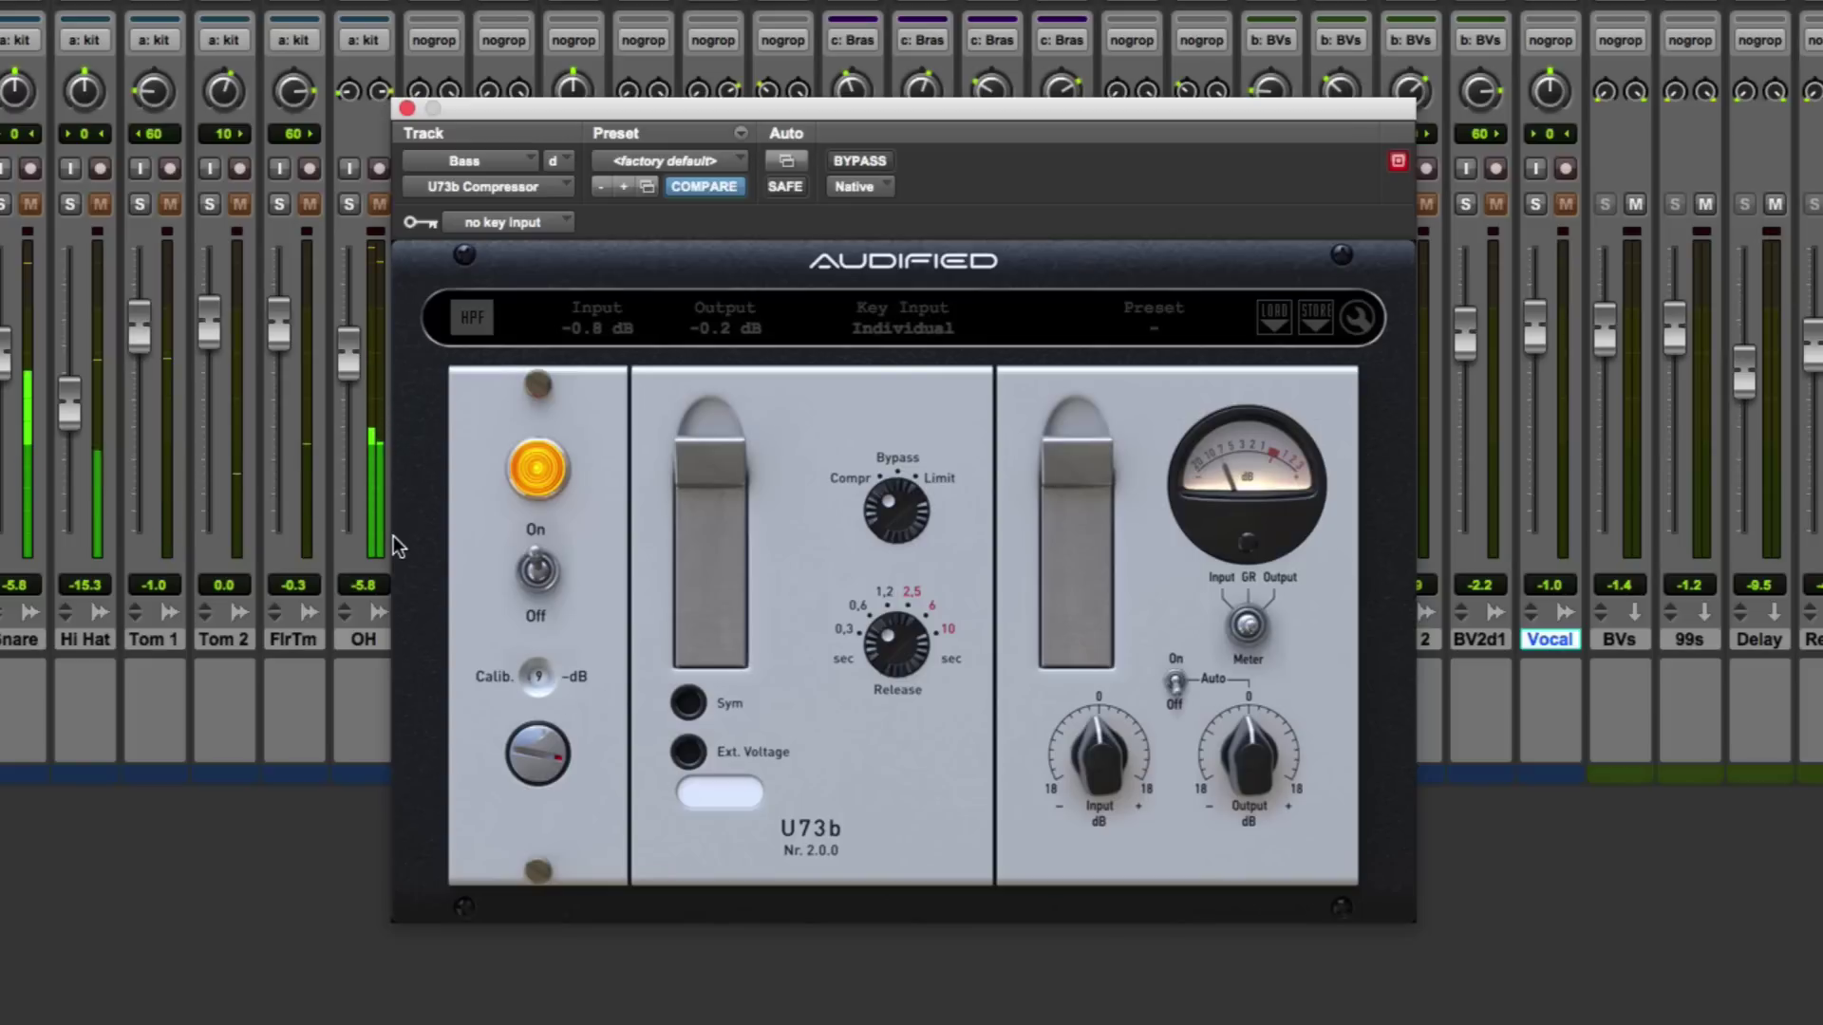
Bypass the Bass compressor and re-enable it to compare the sound
{"action": "left_click", "coordinate": [863, 161]}
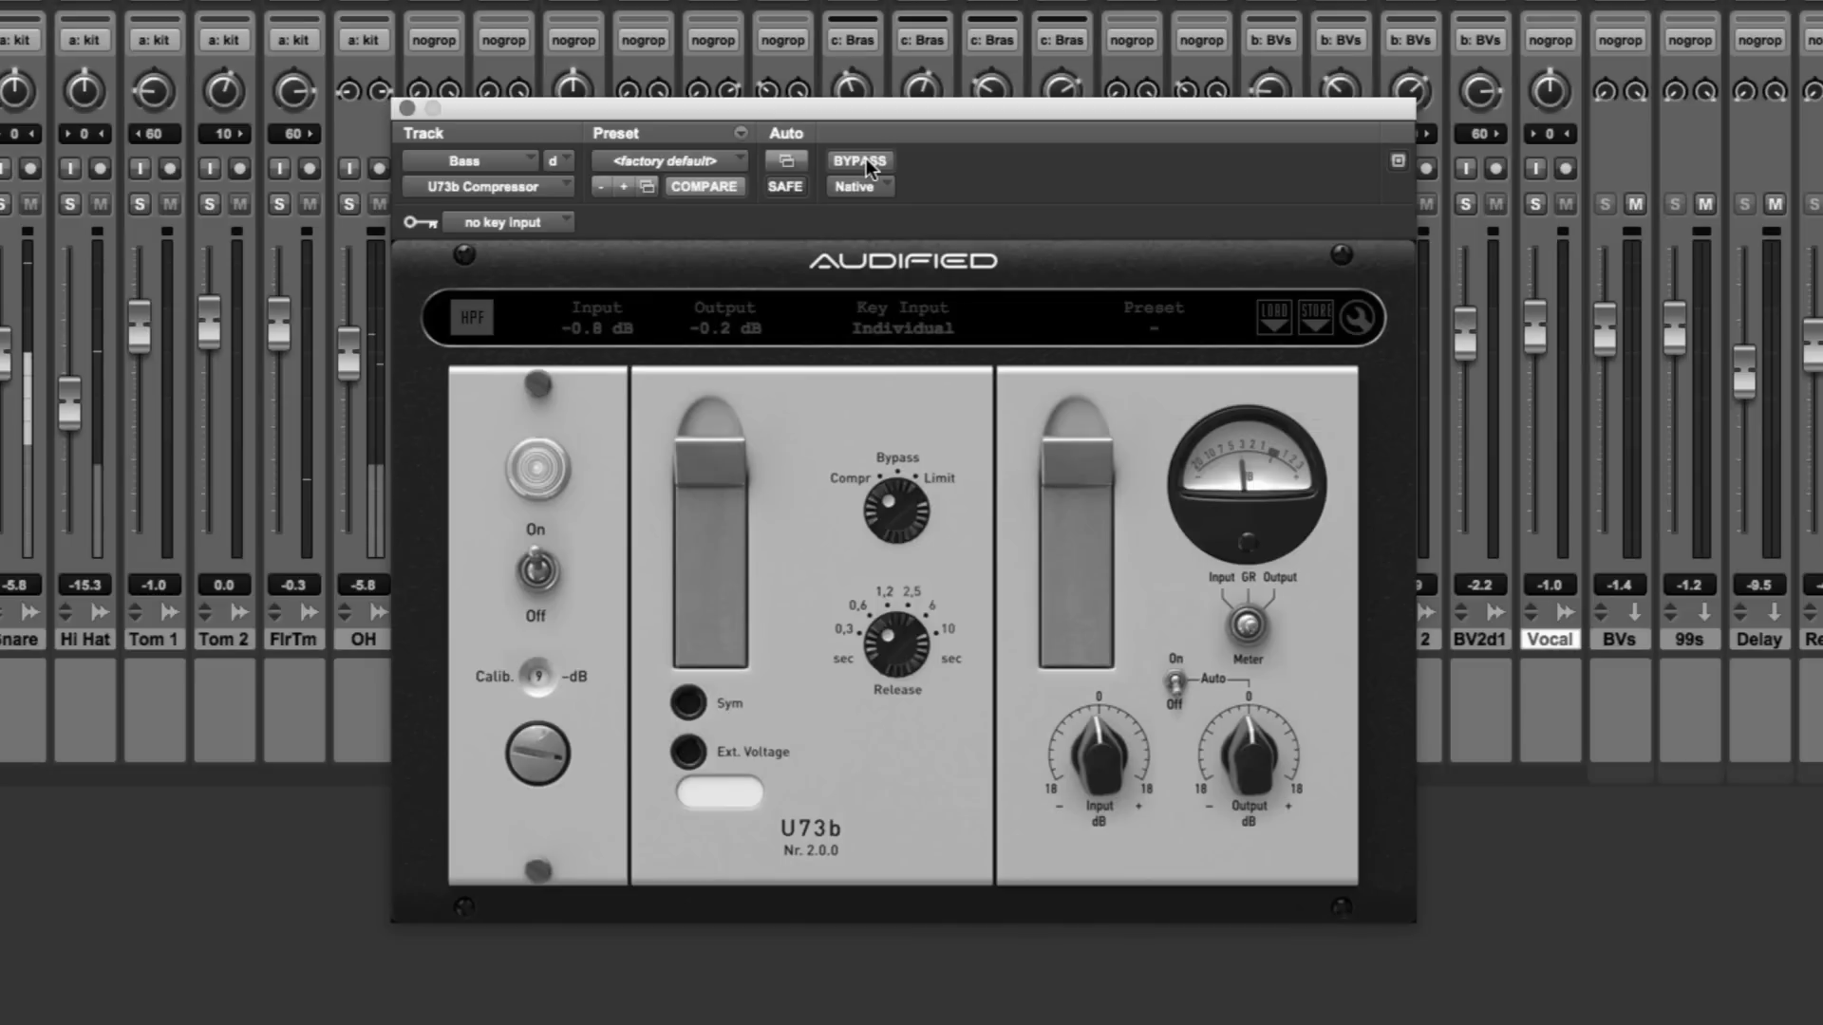
{"action": "left_click", "coordinate": [867, 159]}
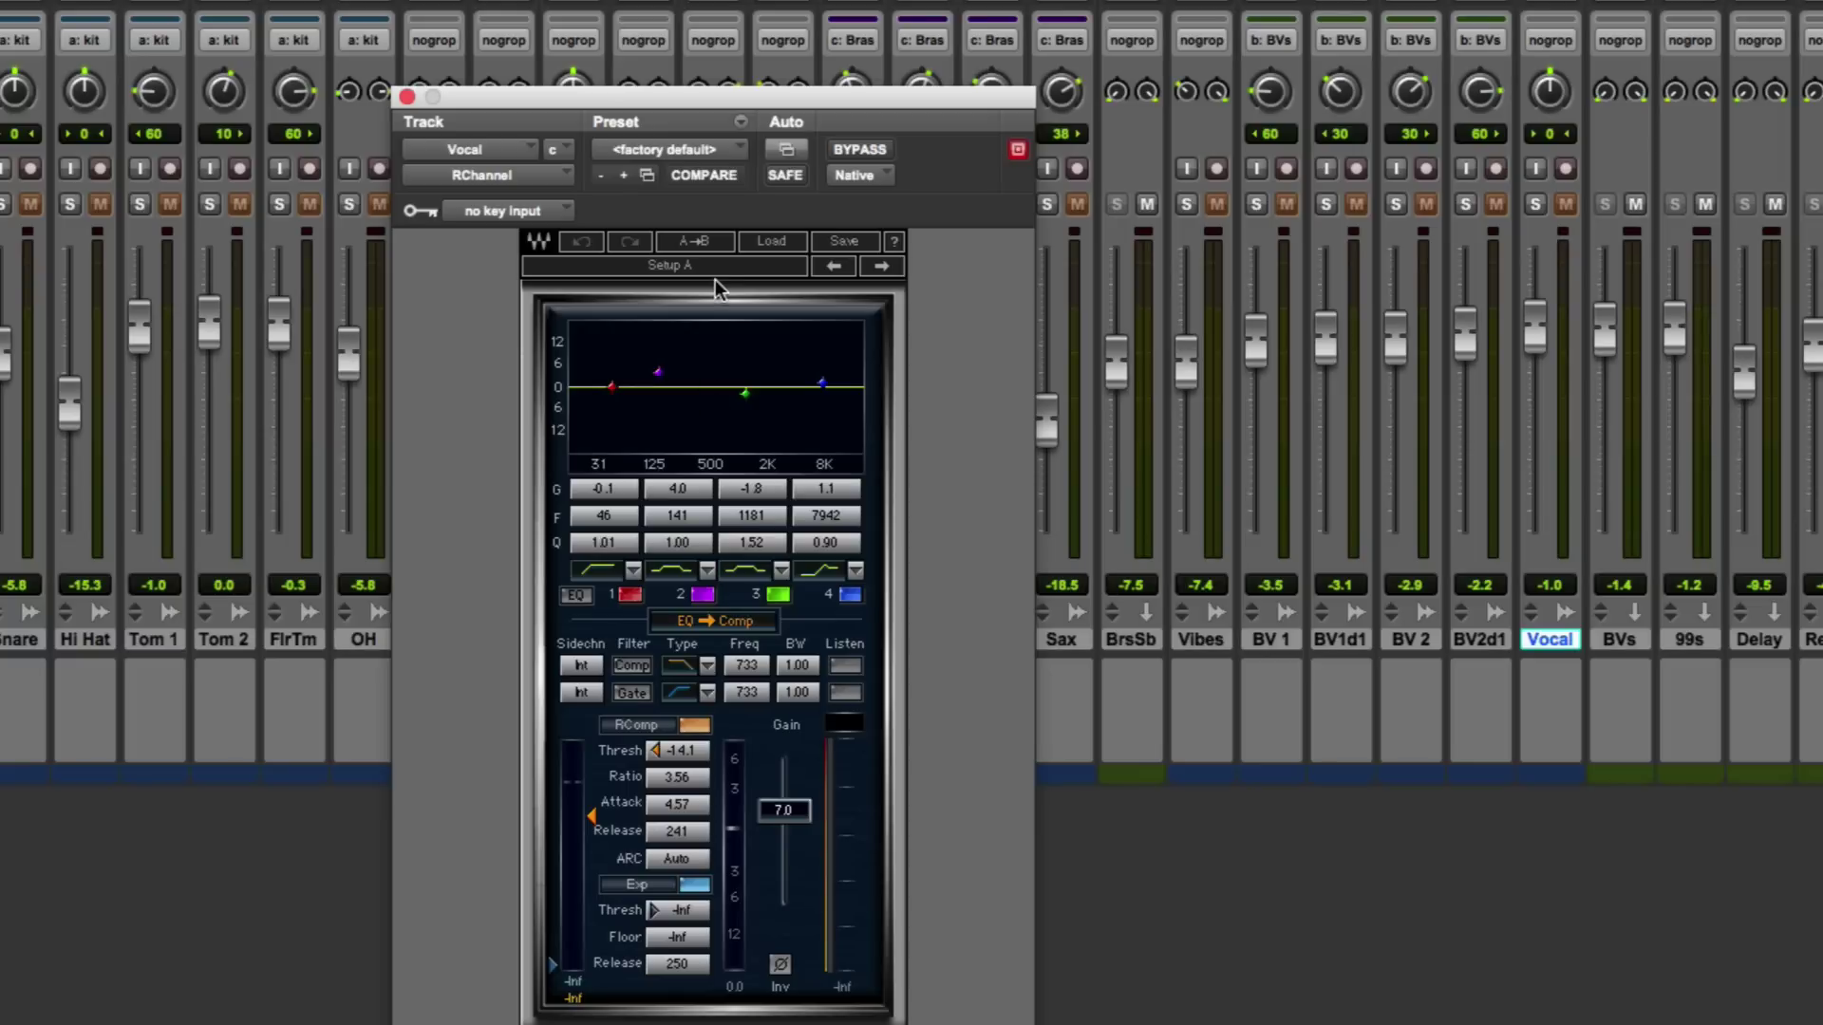
Solo the Vocal track with Shift+S and start playback
{"action": "key", "text": "shift+s"}
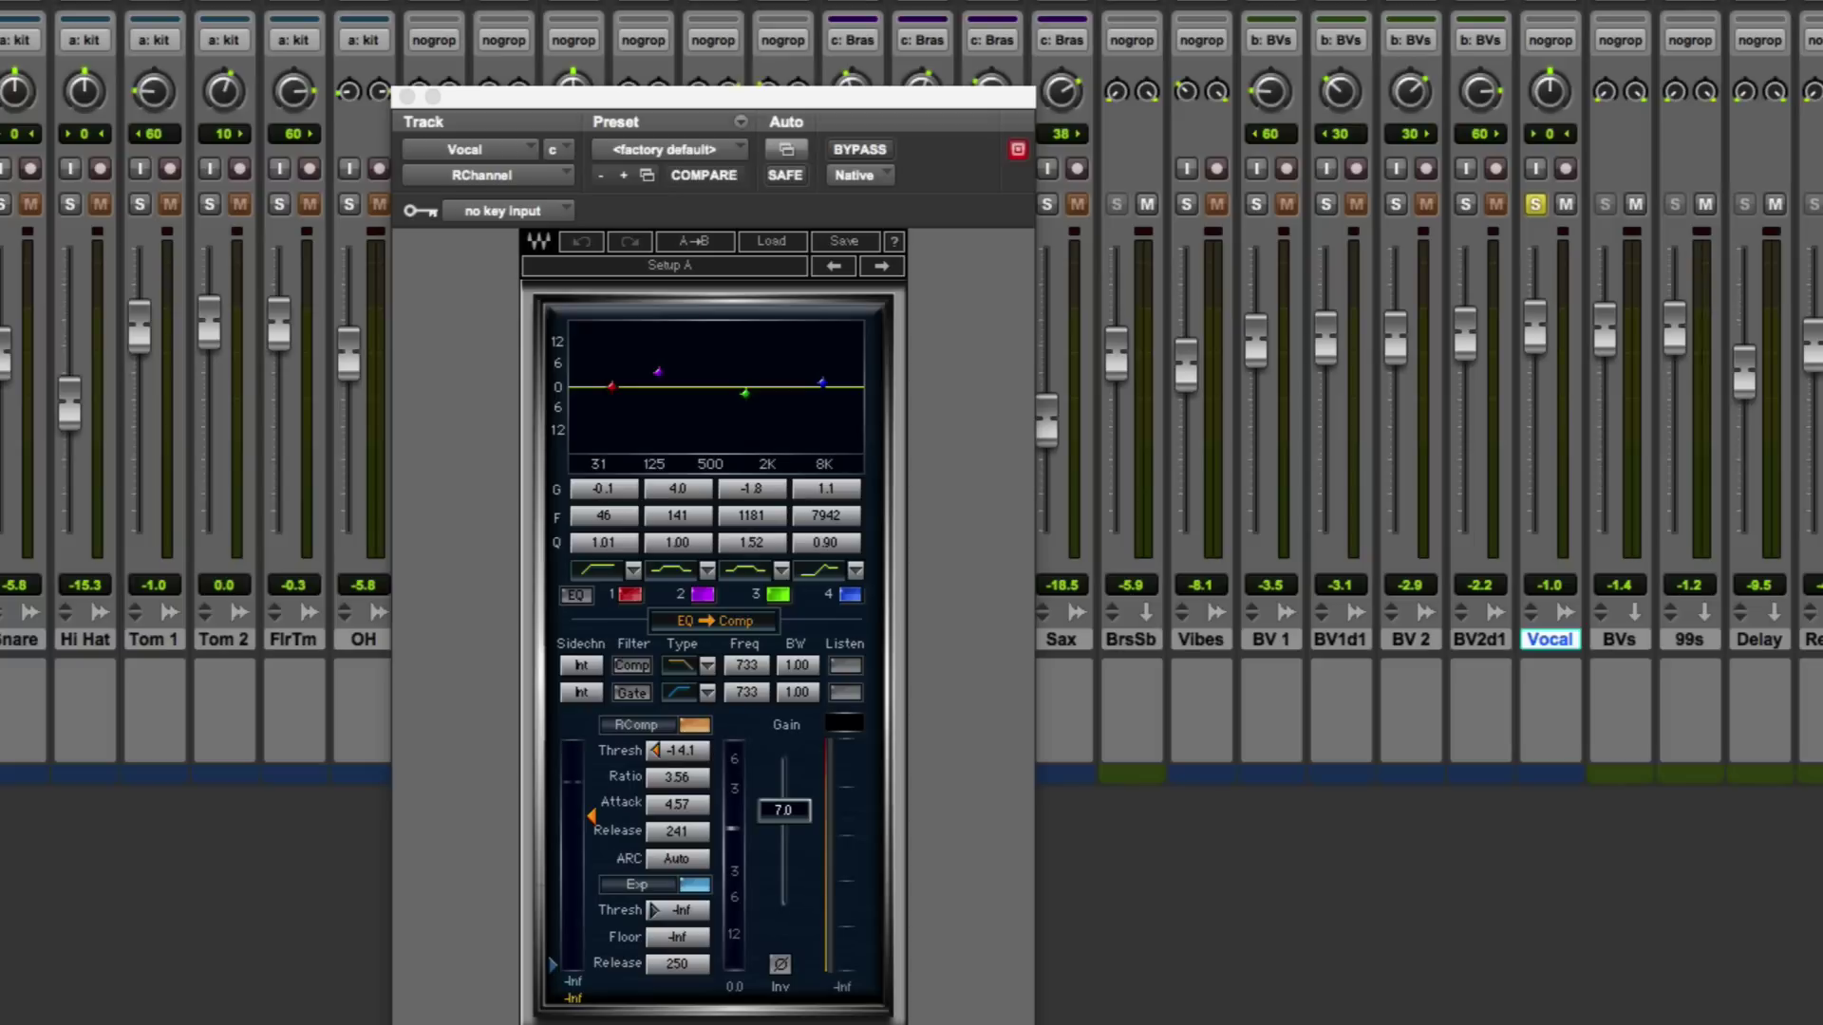
{"action": "key", "text": "space"}
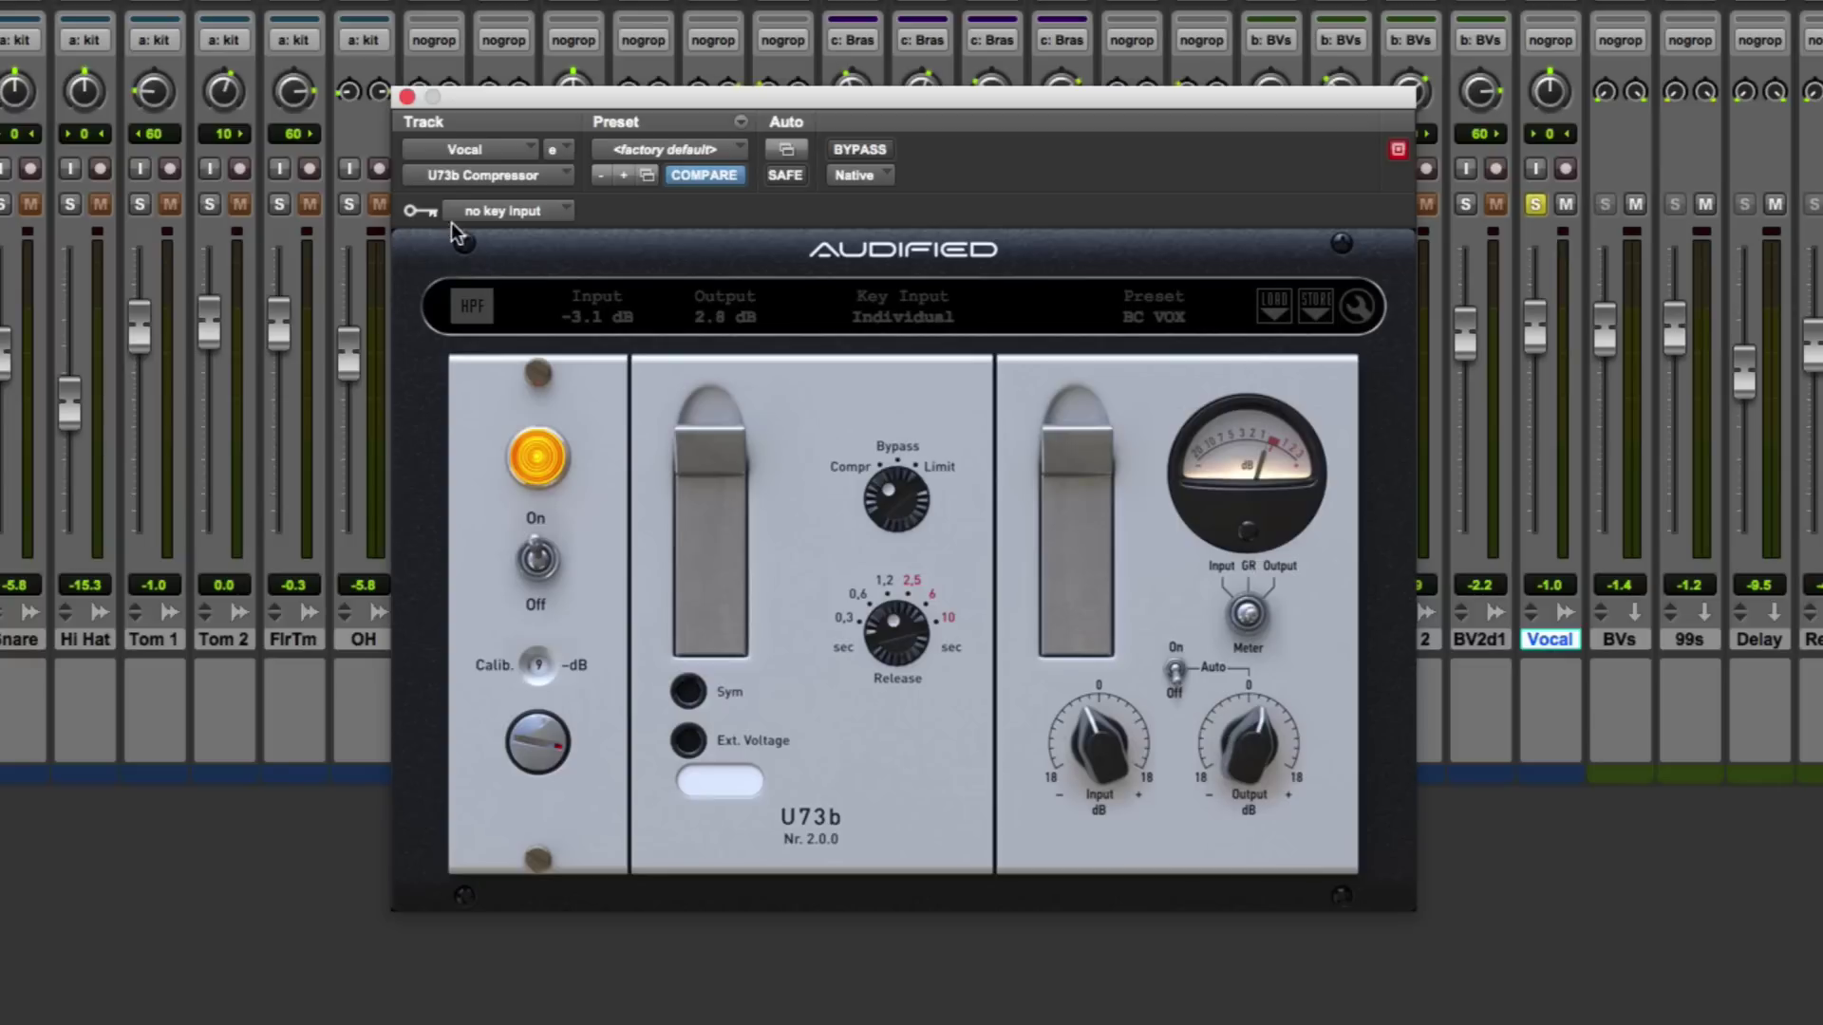
Close the vocal compressor window and solo the c: Bras group
{"action": "left_click", "coordinate": [408, 99]}
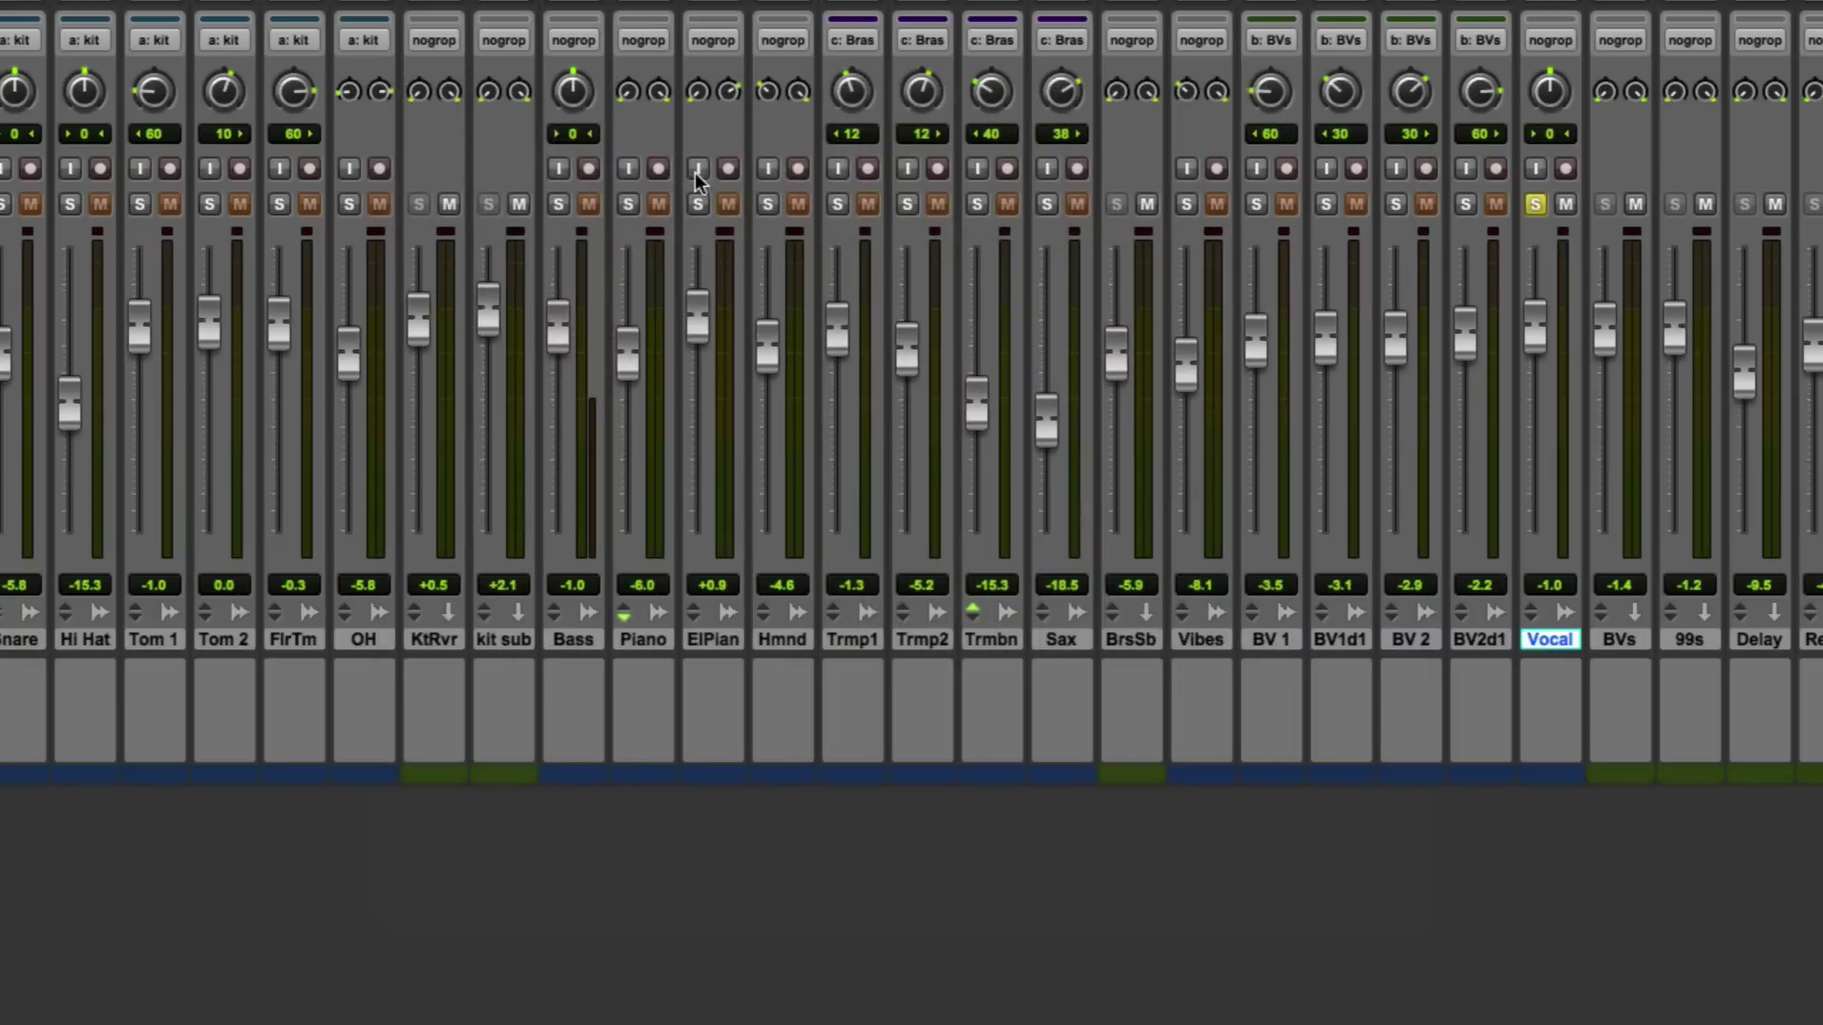
{"action": "left_click", "coordinate": [840, 209]}
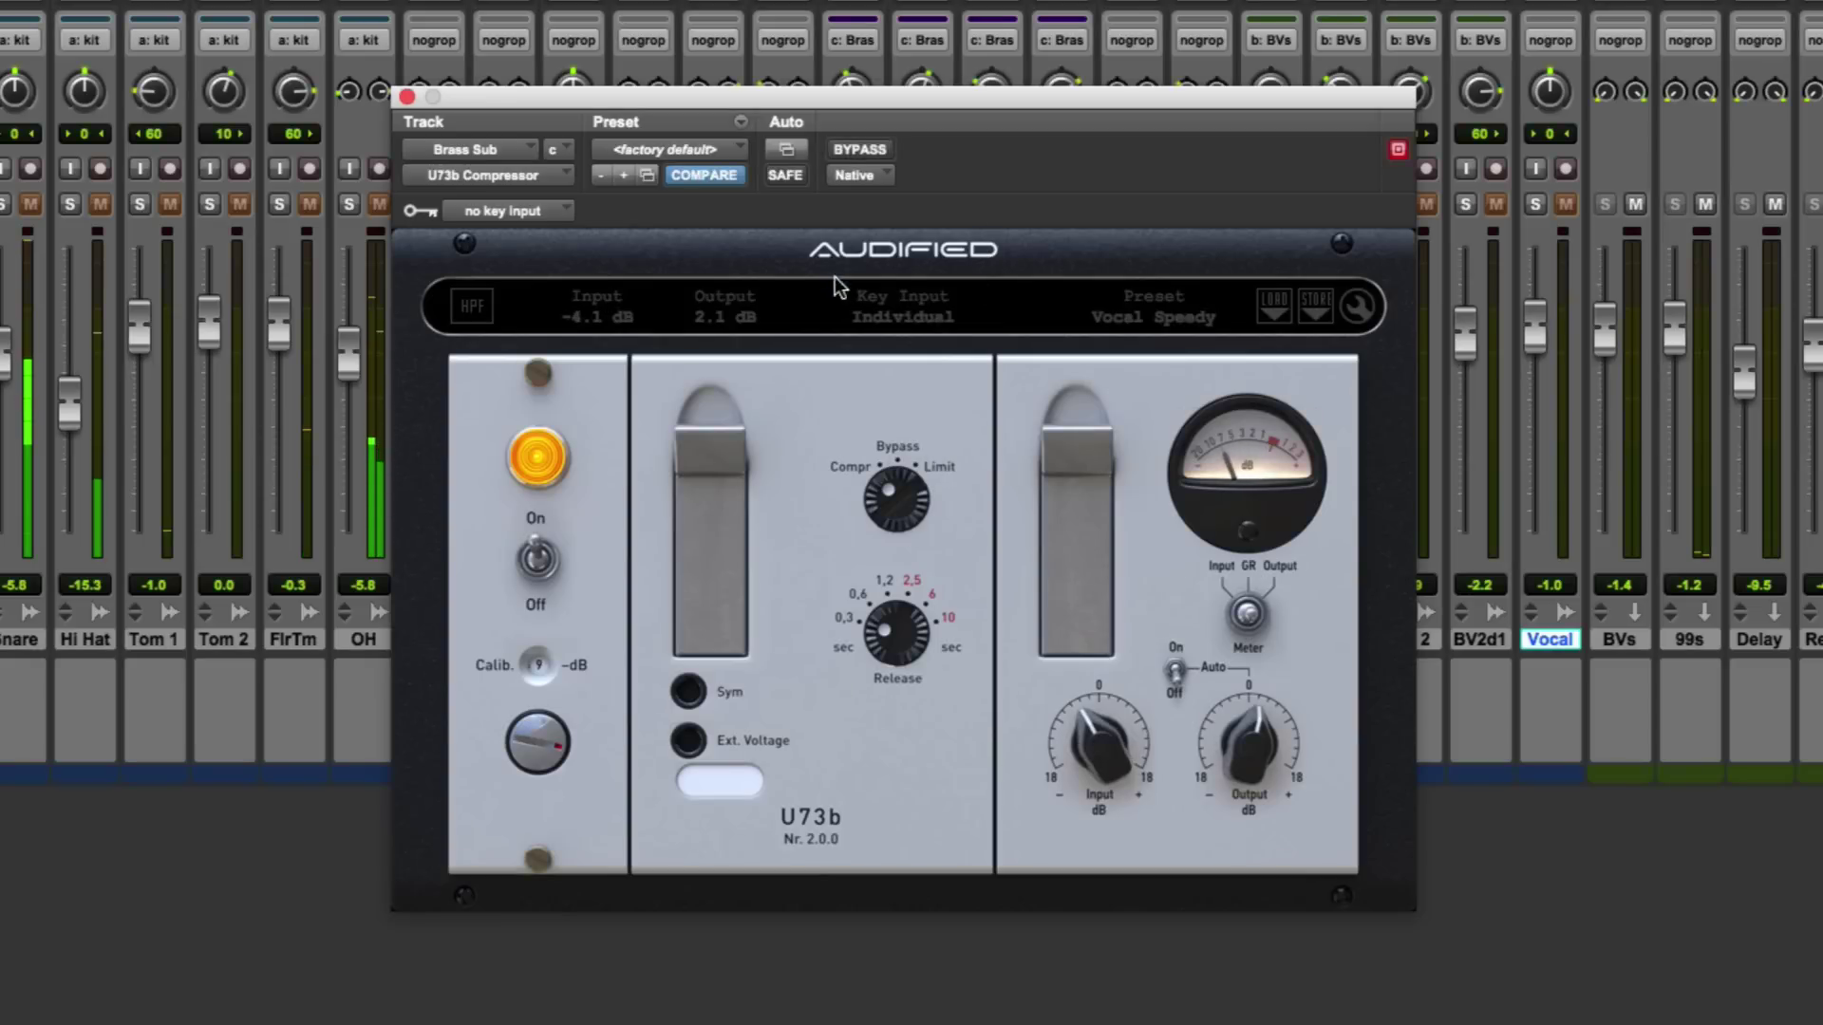
A/B the Brass Sub compressor, set input to -7.8 dB and output to 5.9 dB, then bypass
{"action": "left_click", "coordinate": [854, 148]}
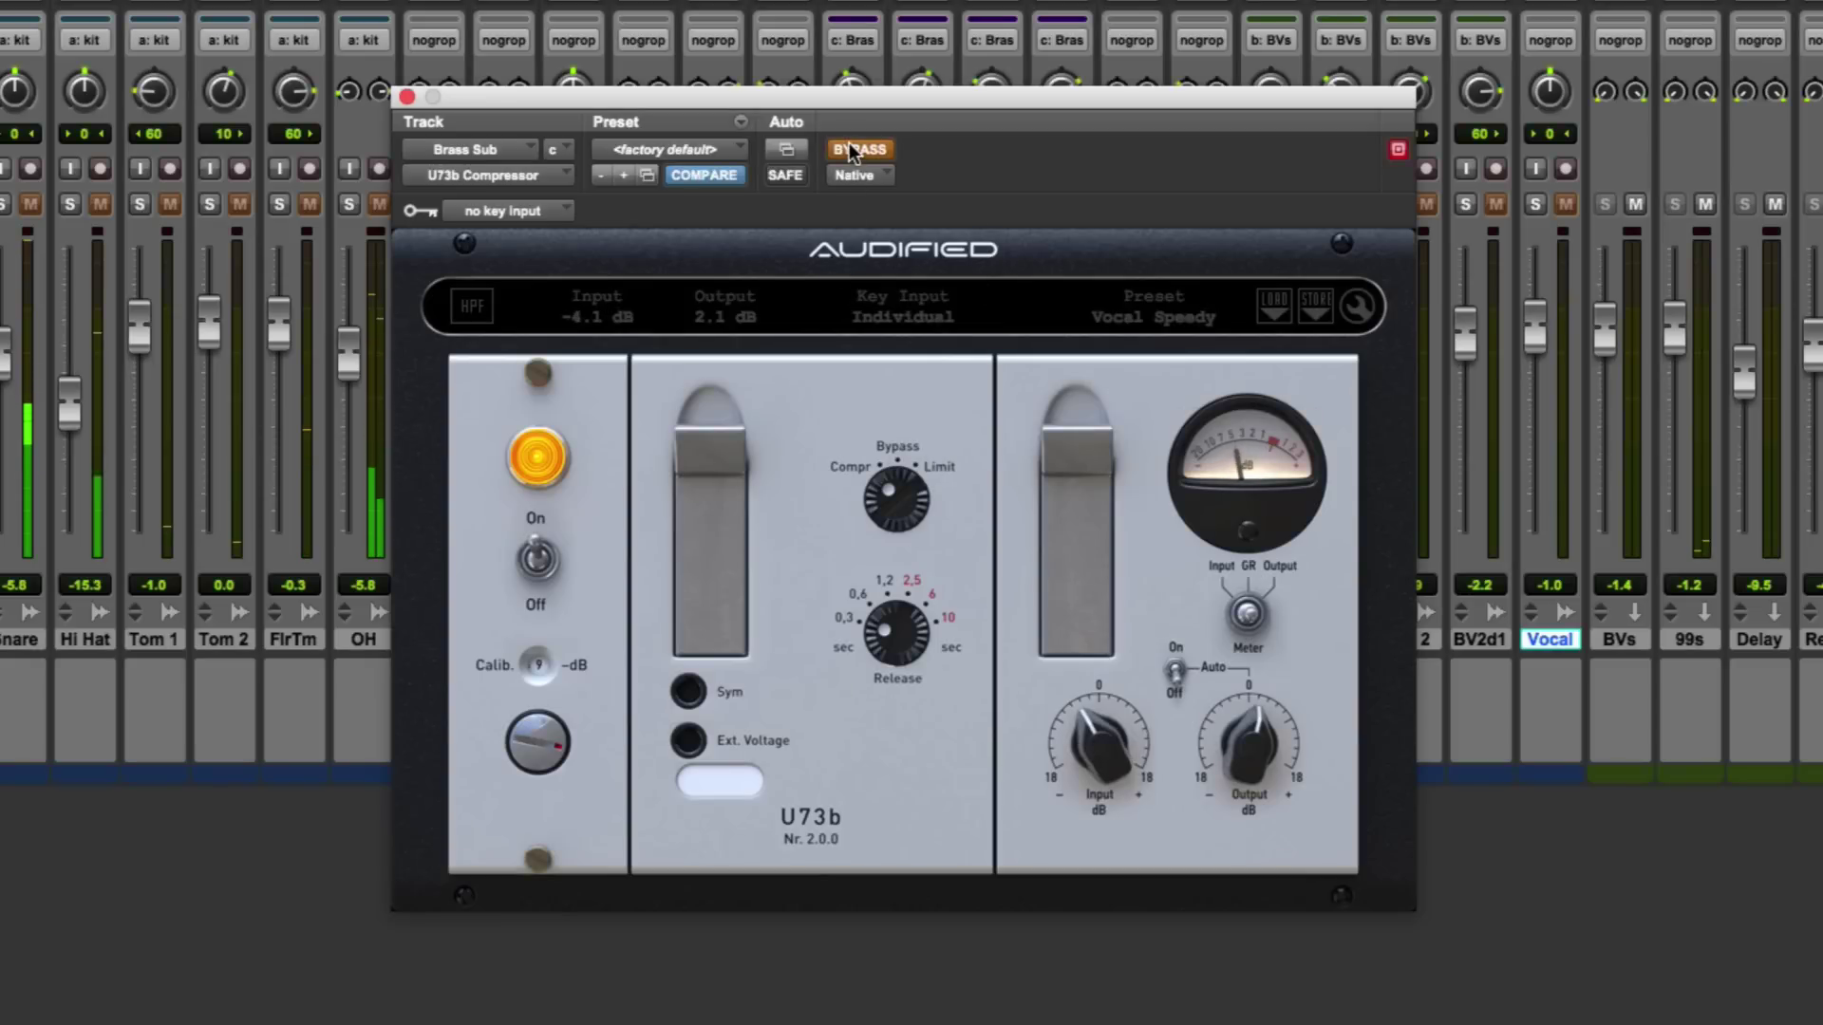
{"action": "left_click", "coordinate": [852, 149]}
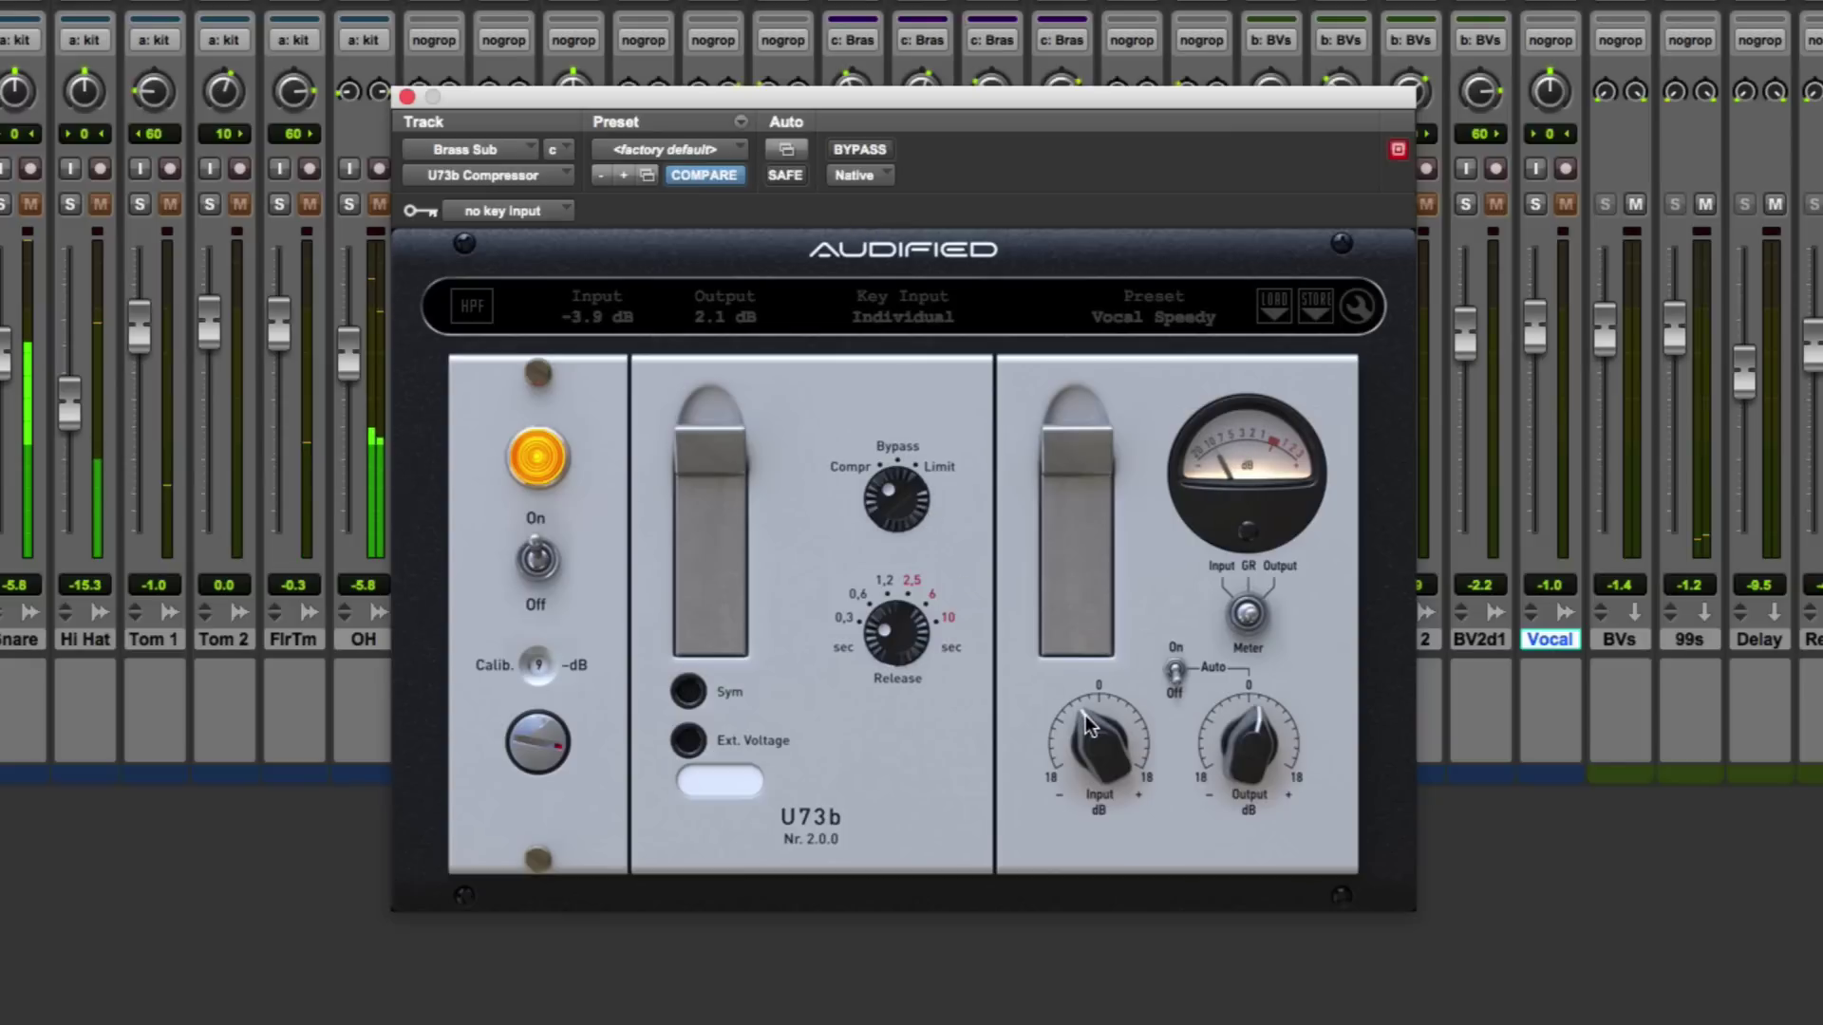
{"action": "left_click_drag", "start_coordinate": [1086, 715], "coordinate": [1085, 713]}
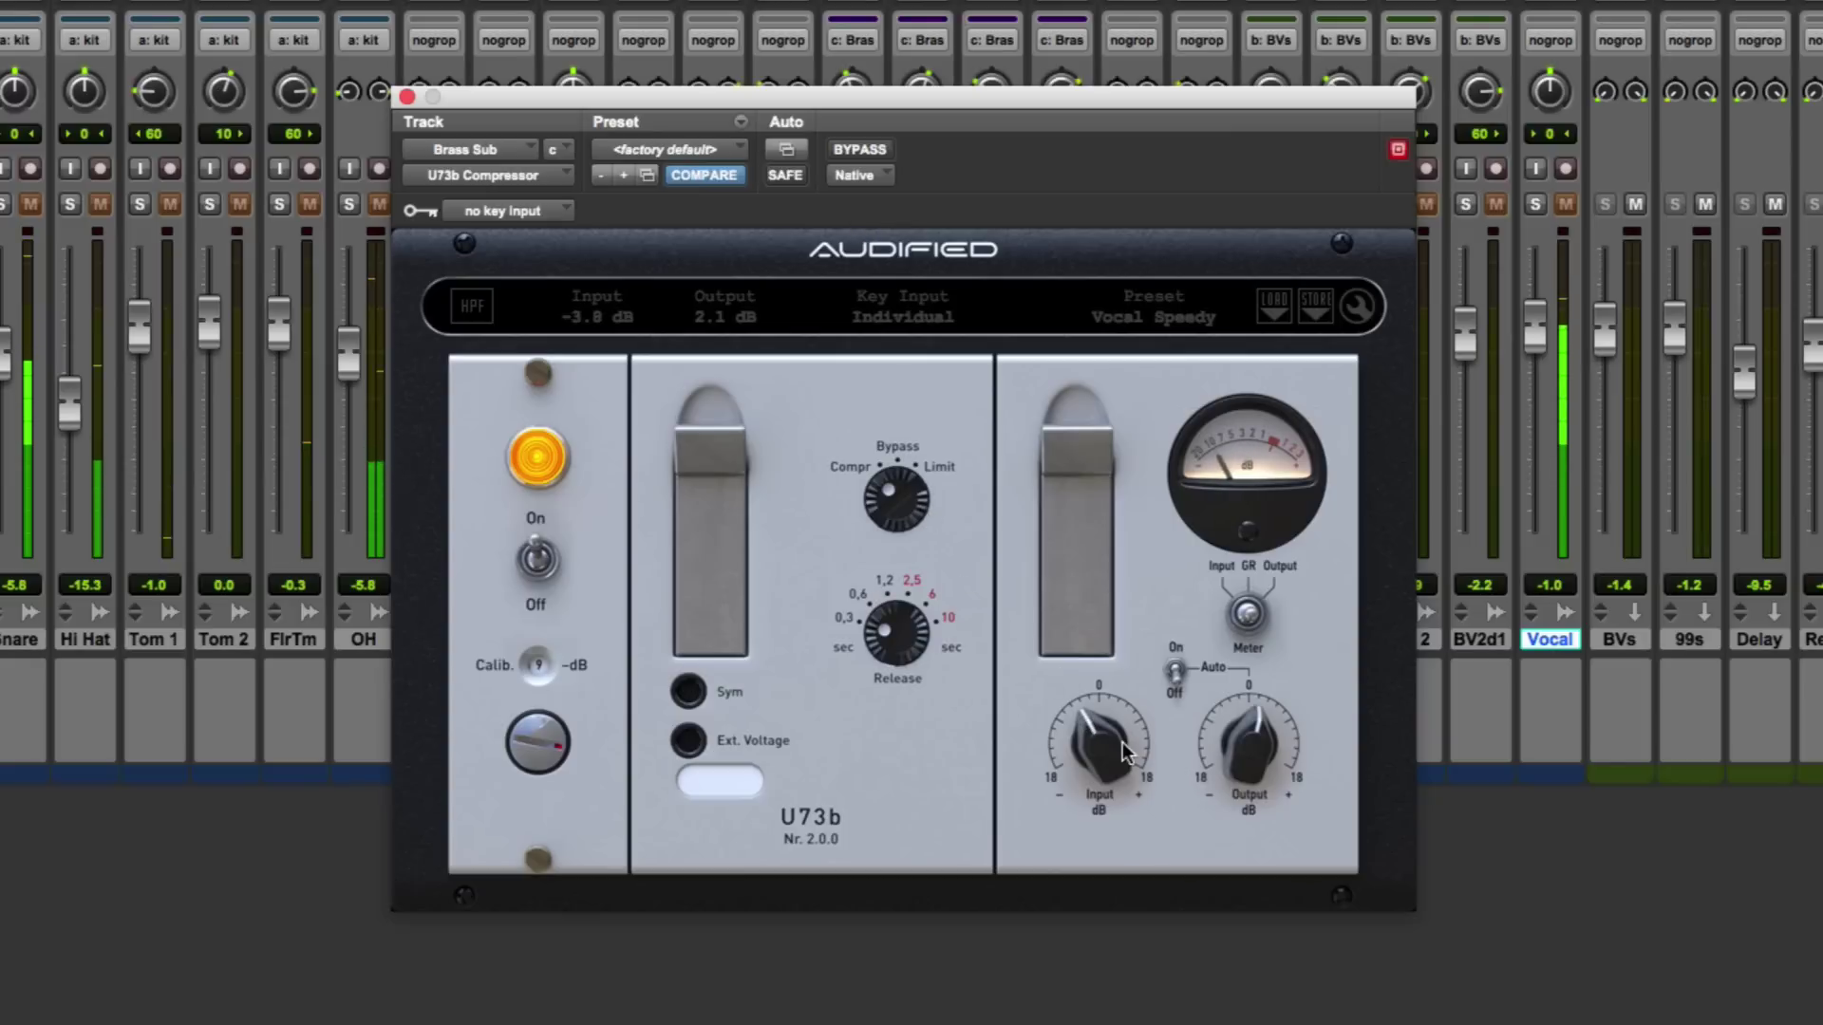
{"action": "scroll", "coordinate": [1116, 738], "scroll_direction": "down", "scroll_amount": 3}
{"action": "scroll", "coordinate": [1117, 738], "scroll_direction": "down", "scroll_amount": 4}
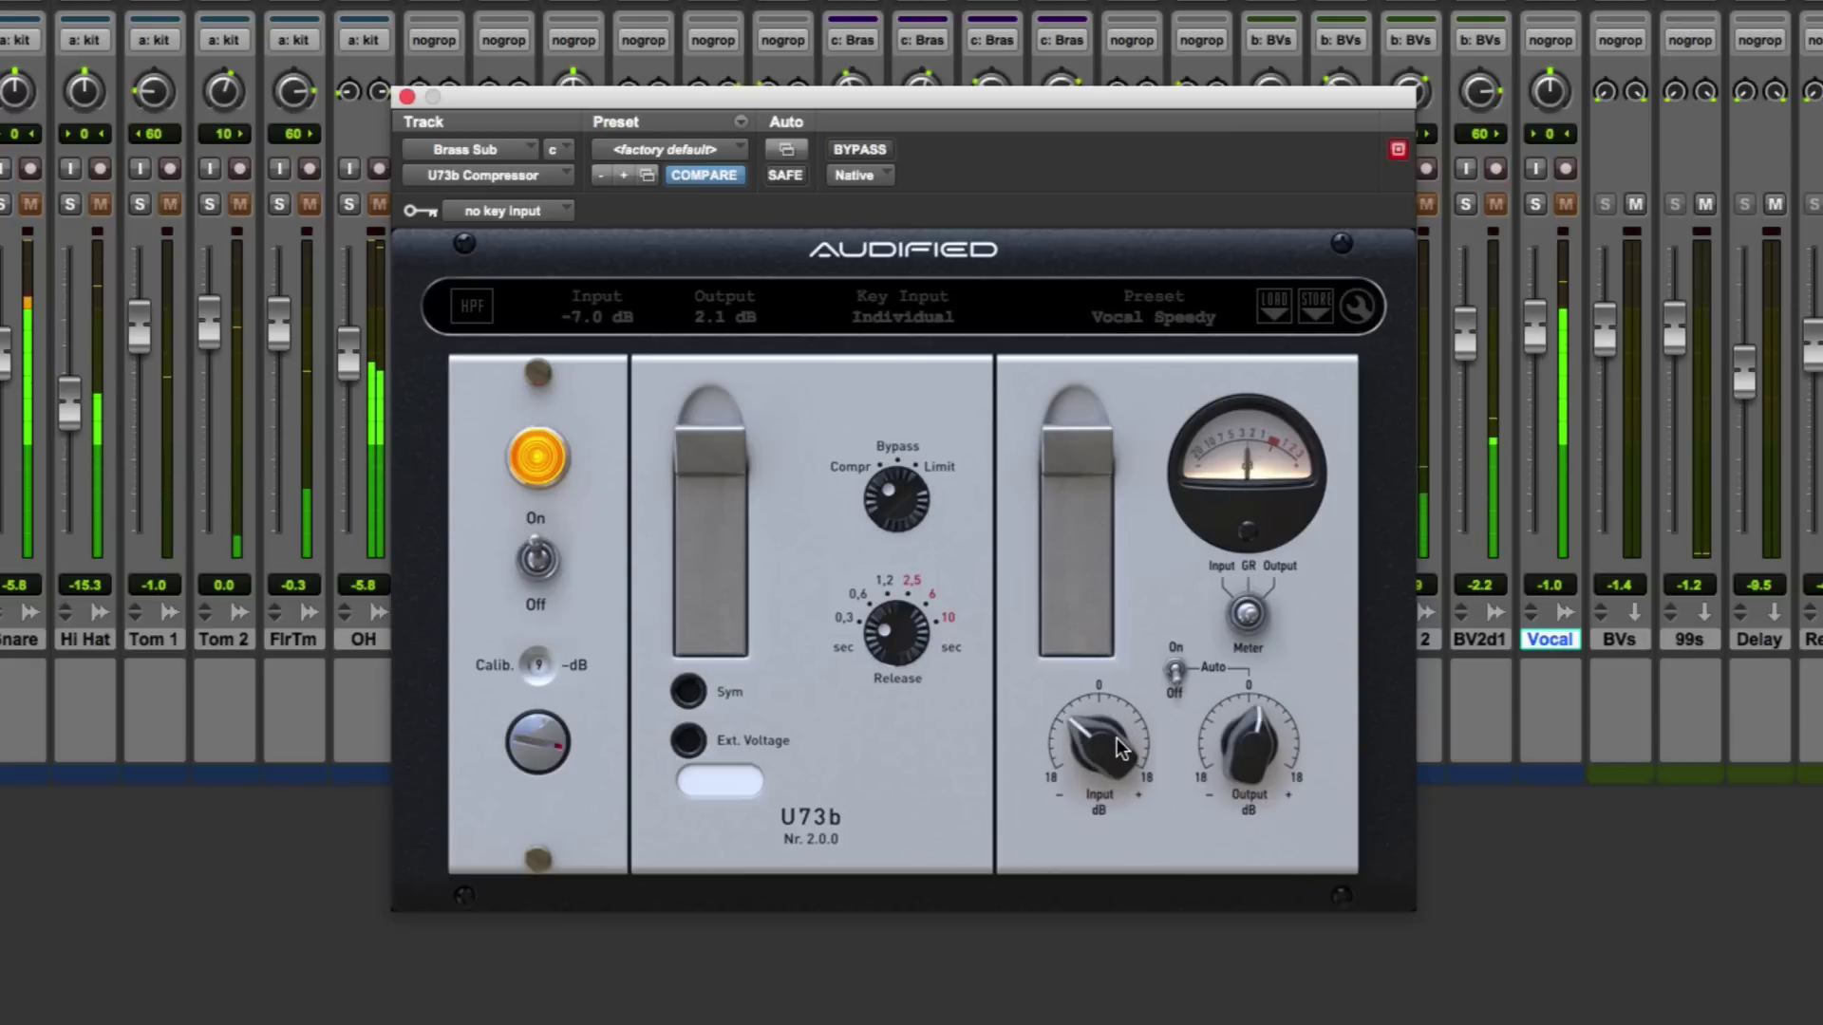
{"action": "scroll", "coordinate": [1116, 738], "scroll_direction": "down", "scroll_amount": 1}
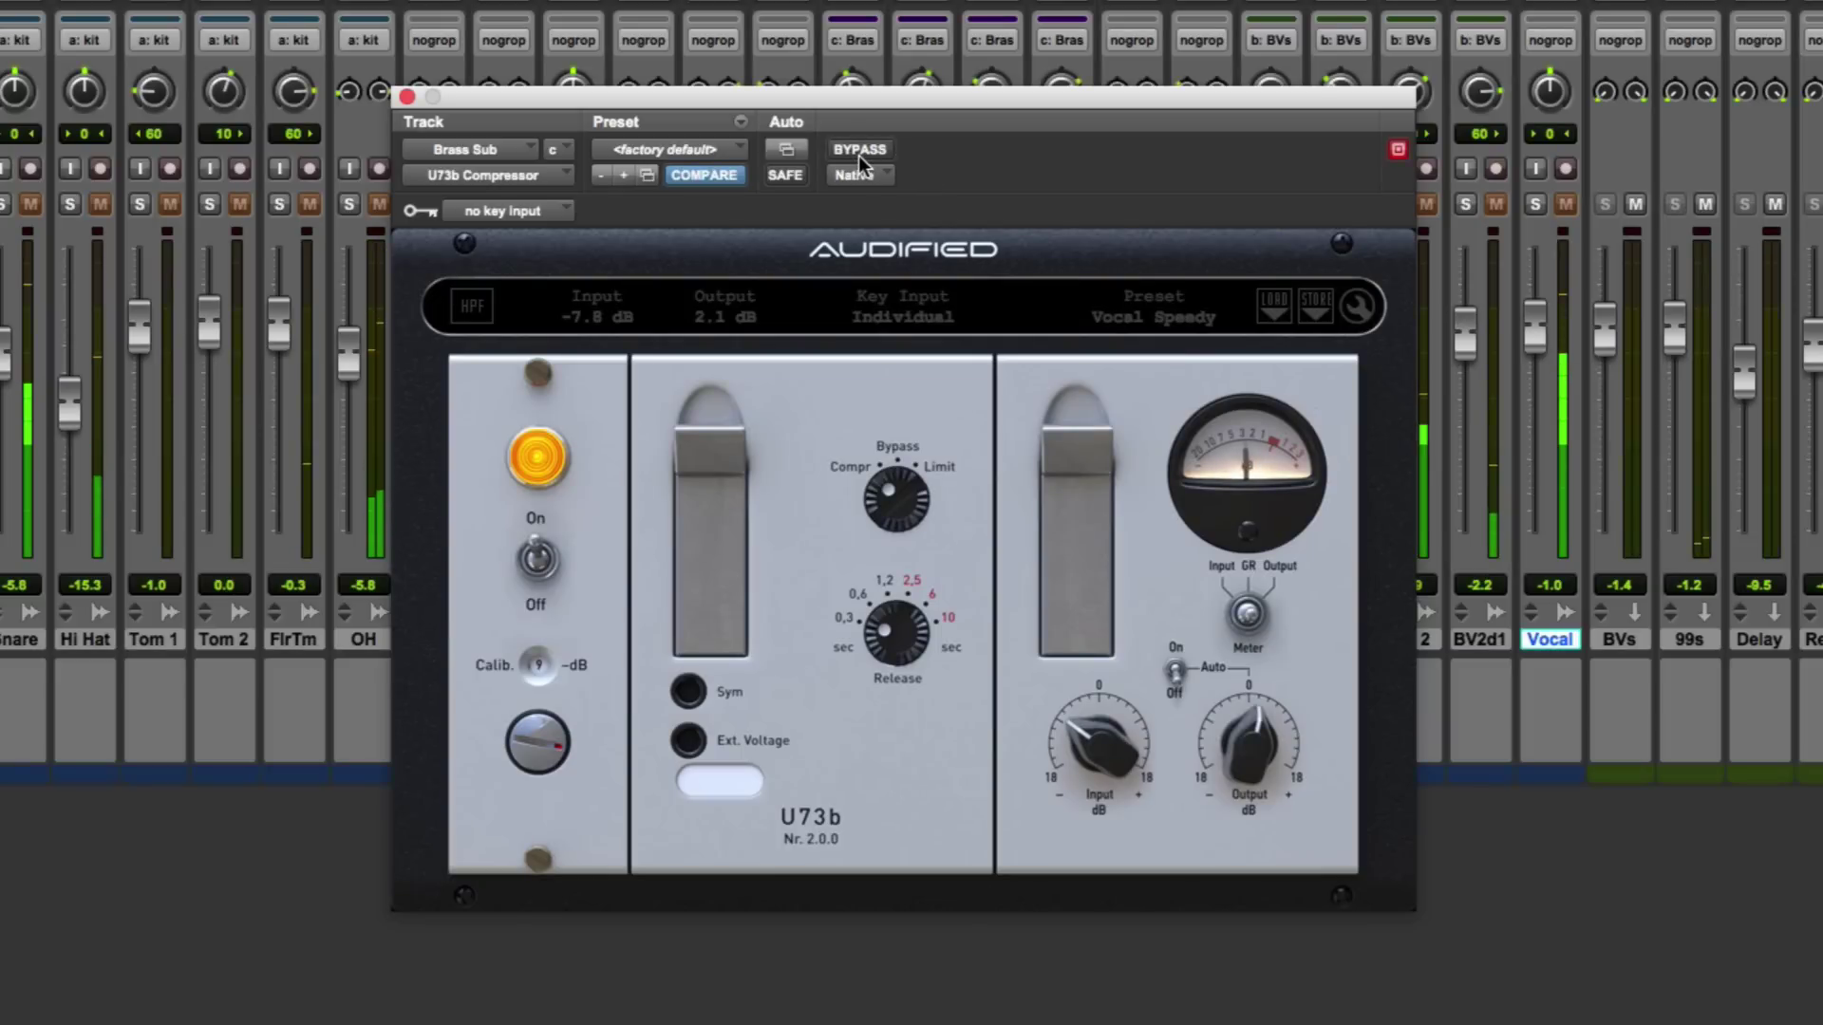
{"action": "left_click_drag", "start_coordinate": [1259, 757], "coordinate": [1258, 755]}
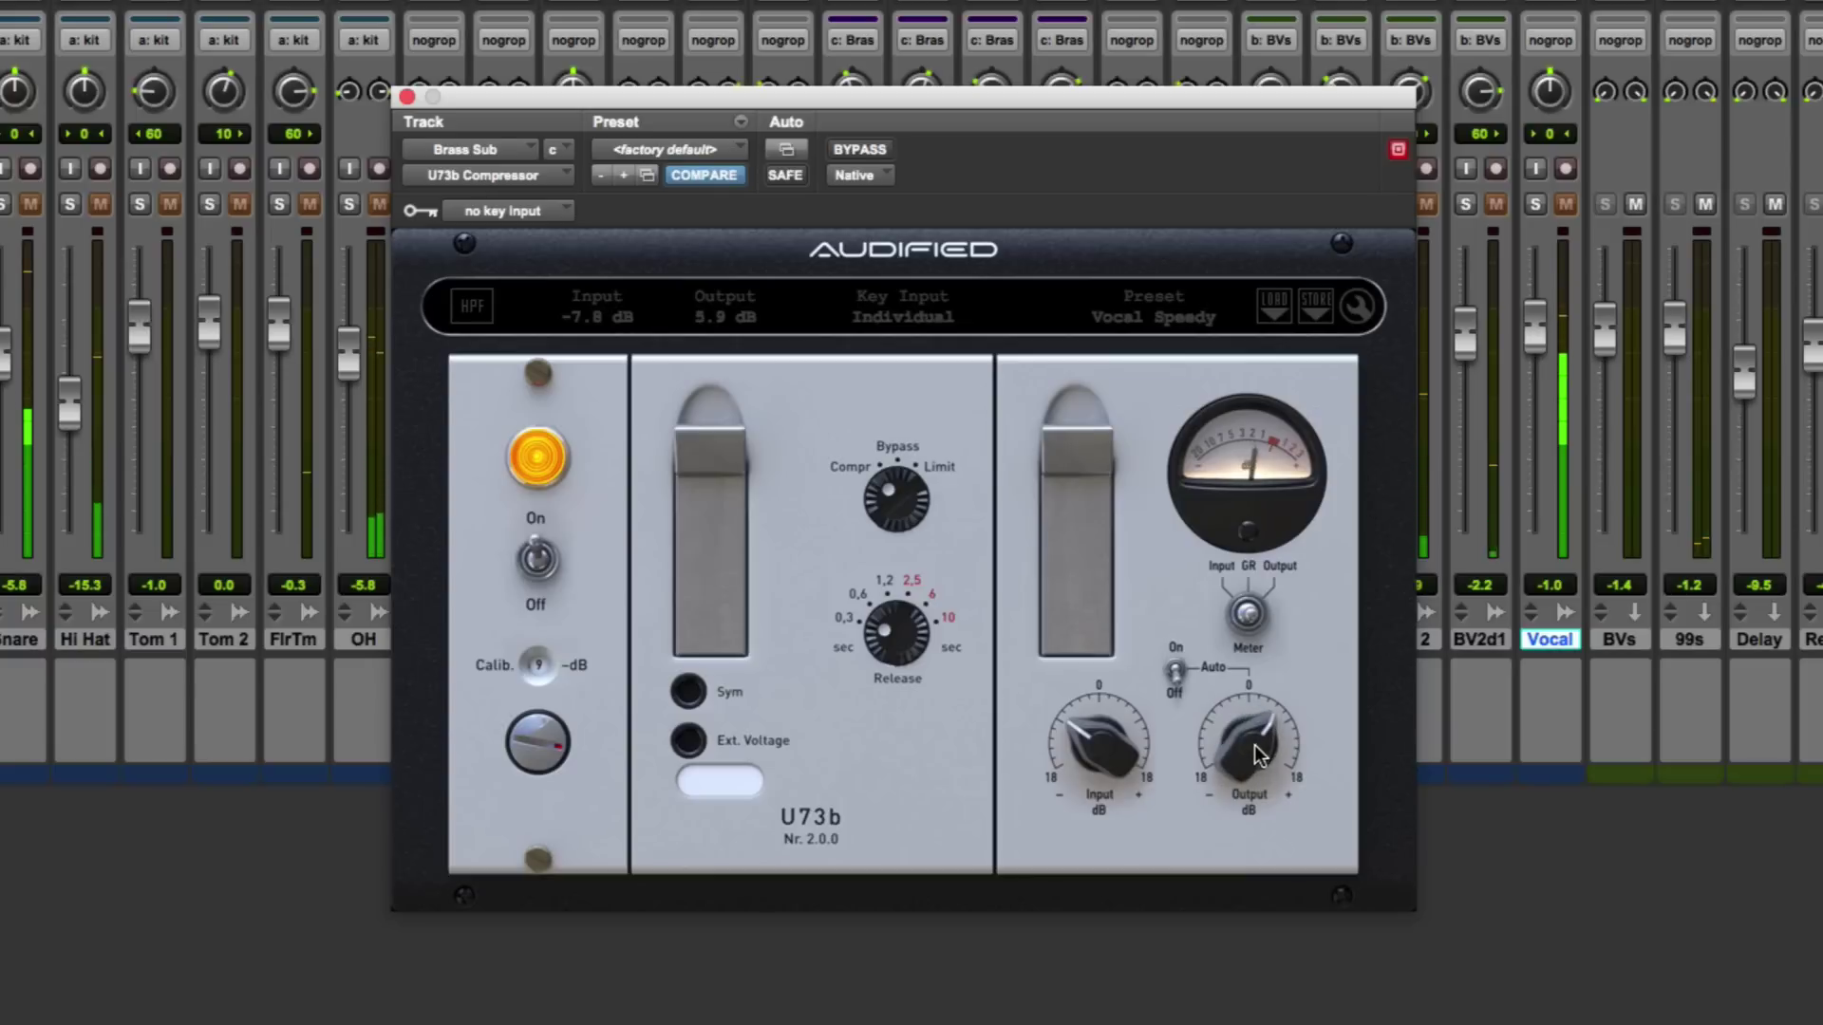
{"action": "left_click", "coordinate": [877, 150]}
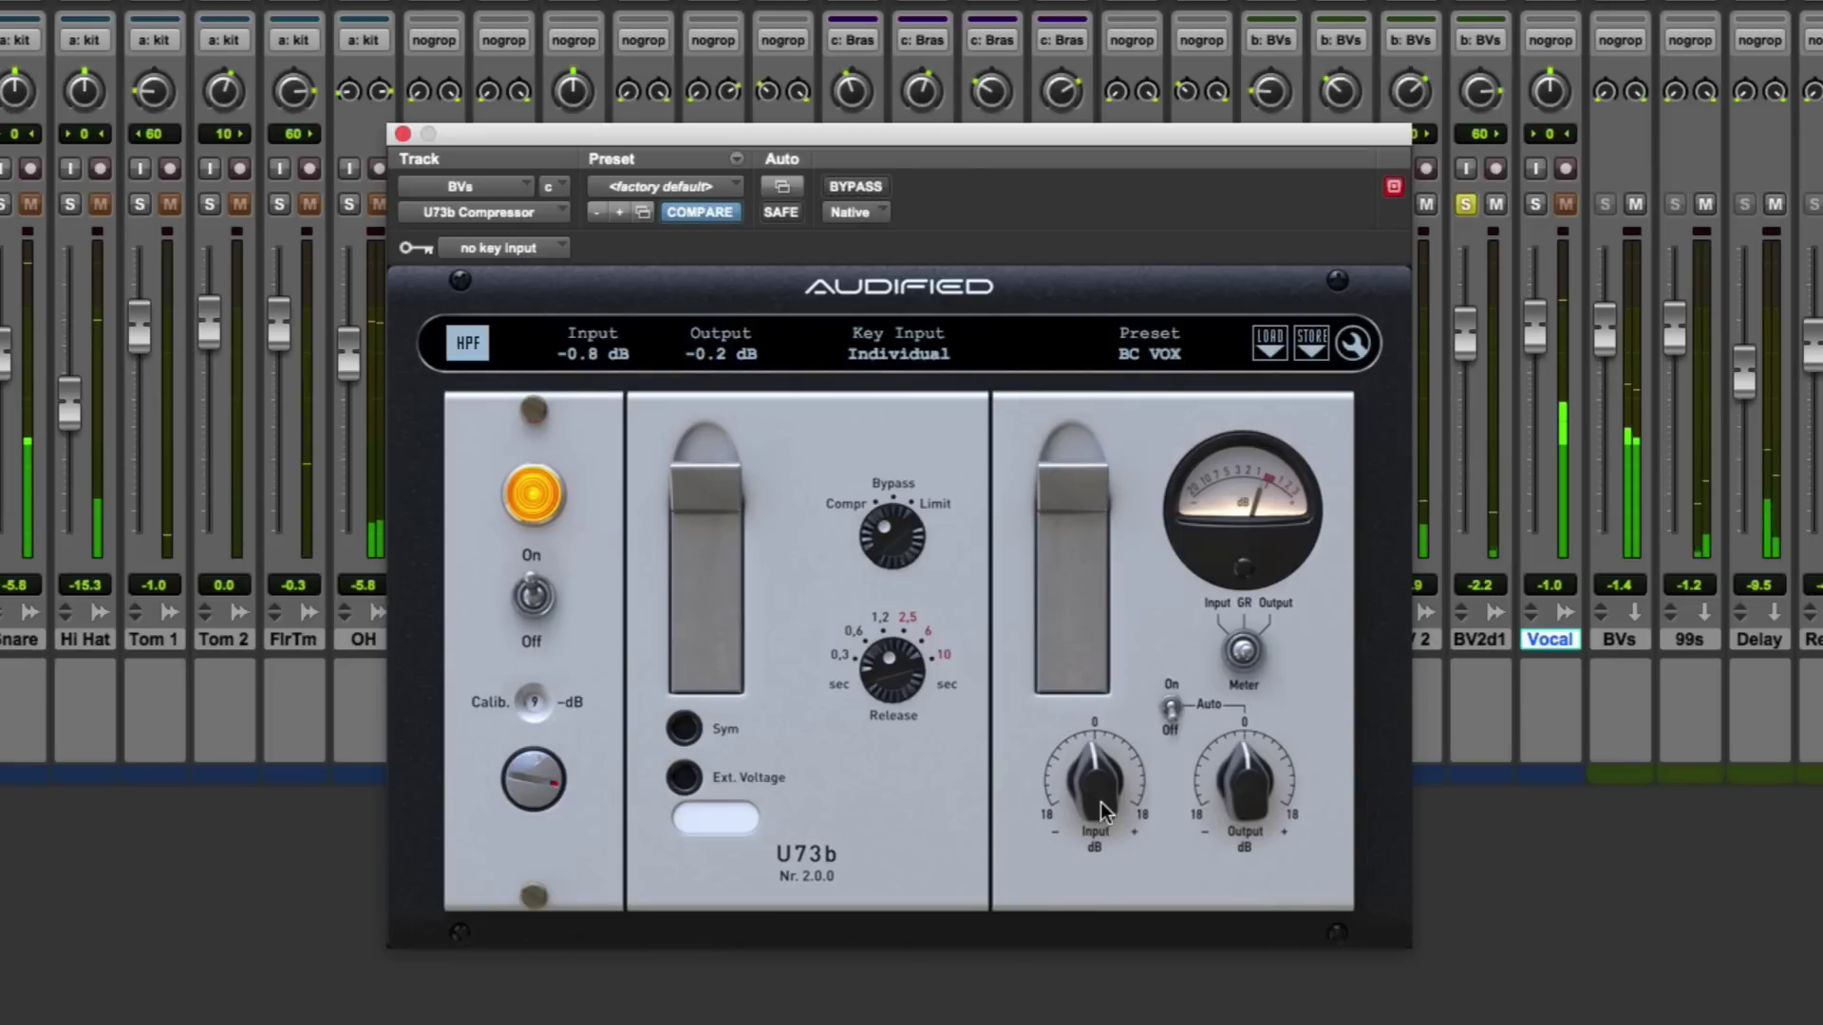
{"action": "scroll", "coordinate": [1092, 783], "scroll_direction": "down", "scroll_amount": 5}
{"action": "scroll", "coordinate": [1093, 784], "scroll_direction": "down", "scroll_amount": 2}
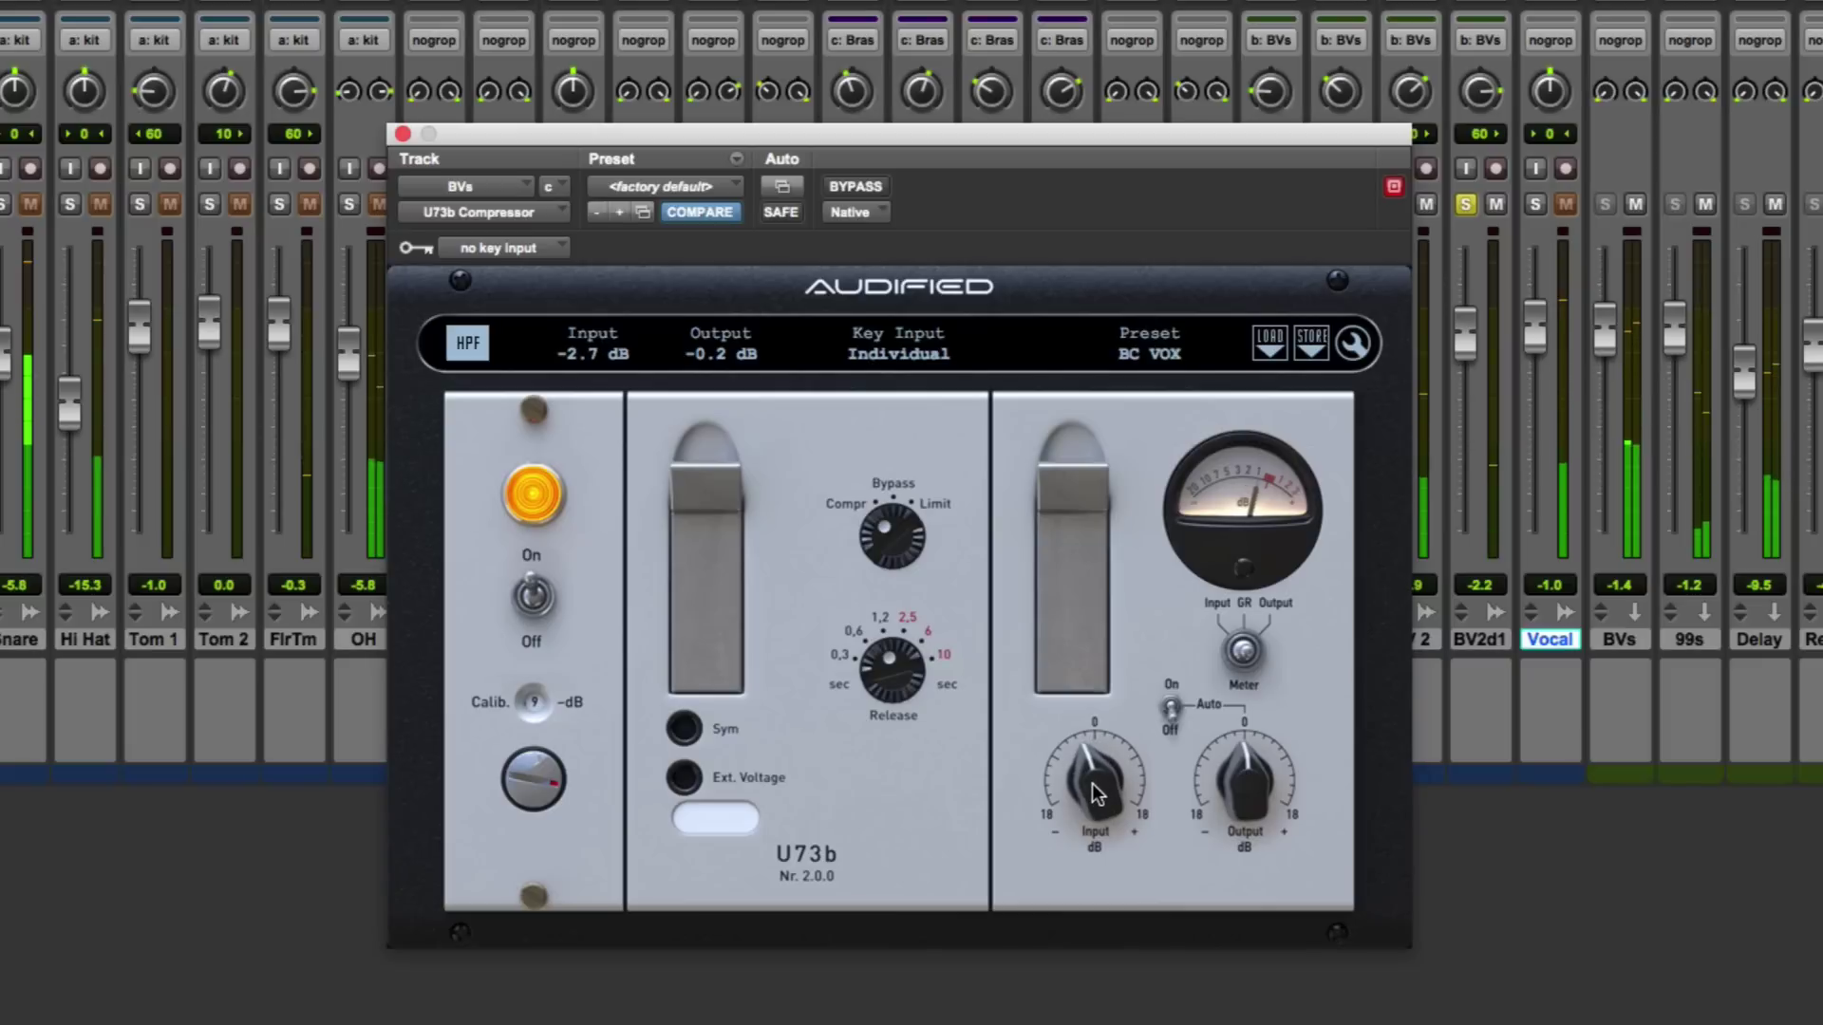
{"action": "scroll", "coordinate": [1093, 784], "scroll_direction": "down", "scroll_amount": 3}
{"action": "scroll", "coordinate": [1227, 793], "scroll_direction": "up", "scroll_amount": 5}
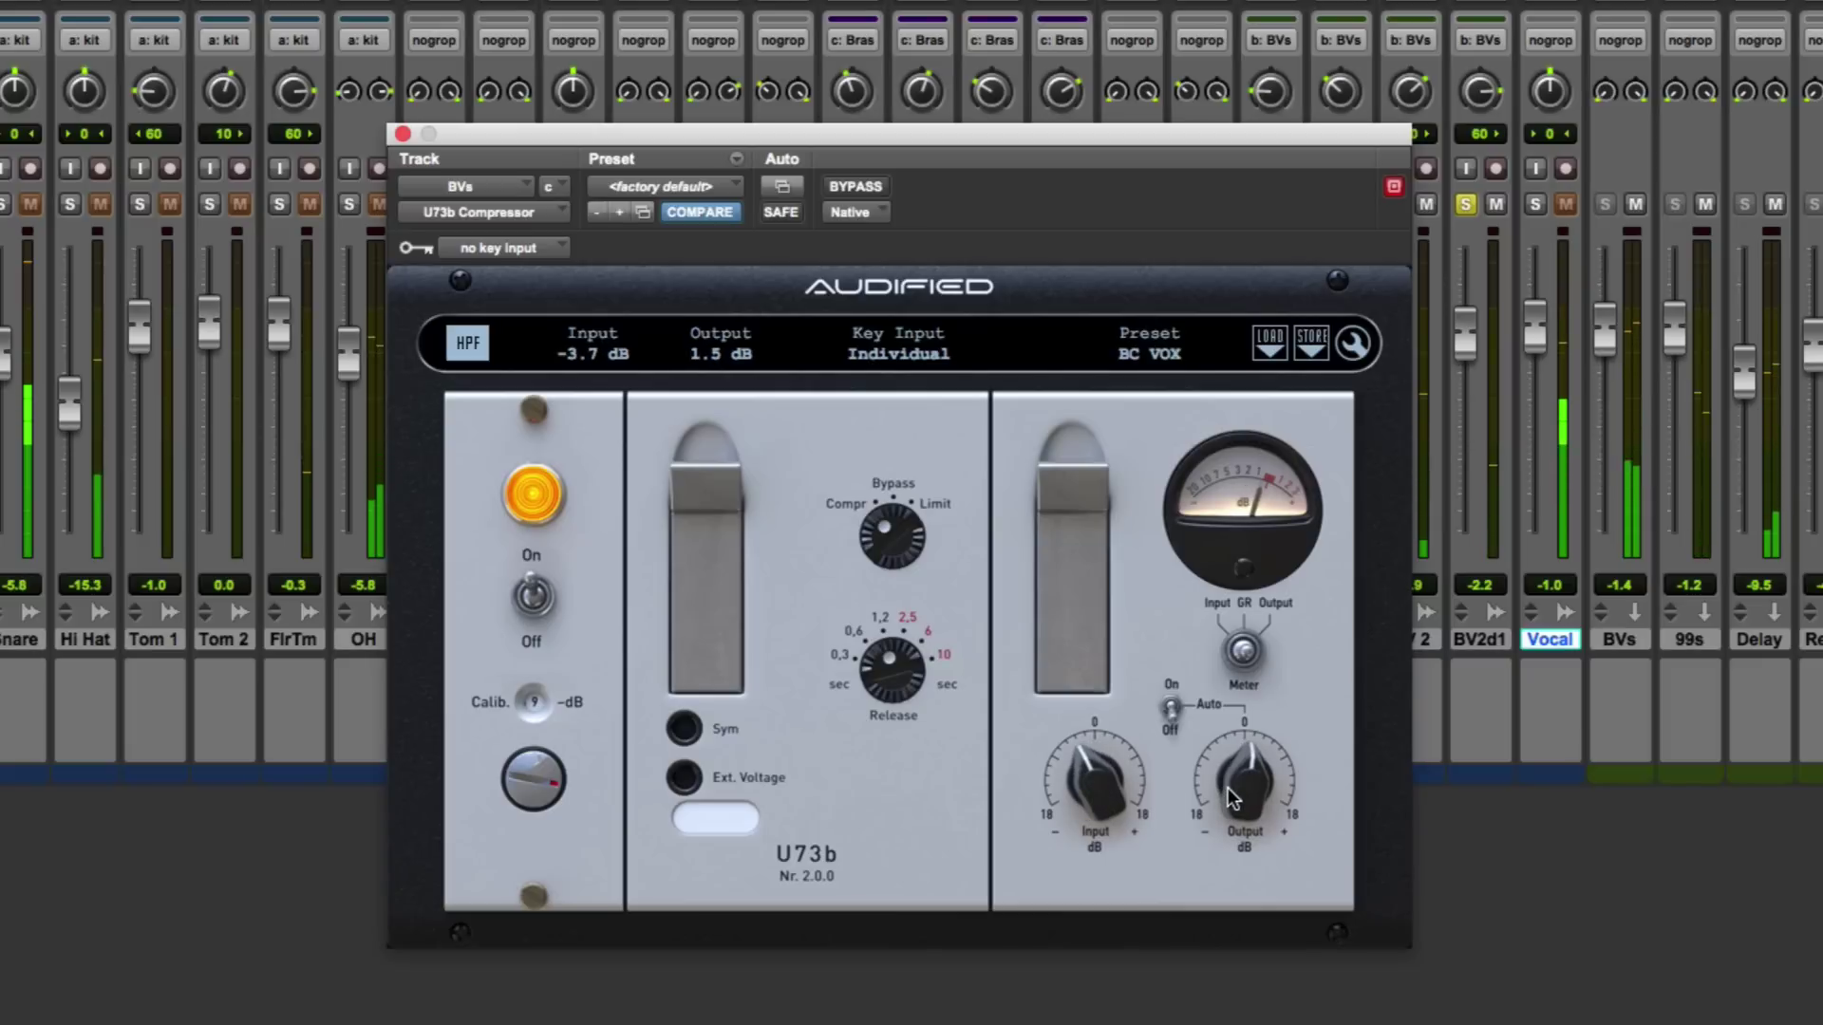
{"action": "scroll", "coordinate": [1120, 794], "scroll_direction": "down", "scroll_amount": 3}
{"action": "scroll", "coordinate": [1118, 794], "scroll_direction": "down", "scroll_amount": 7}
{"action": "scroll", "coordinate": [1112, 792], "scroll_direction": "up", "scroll_amount": 5}
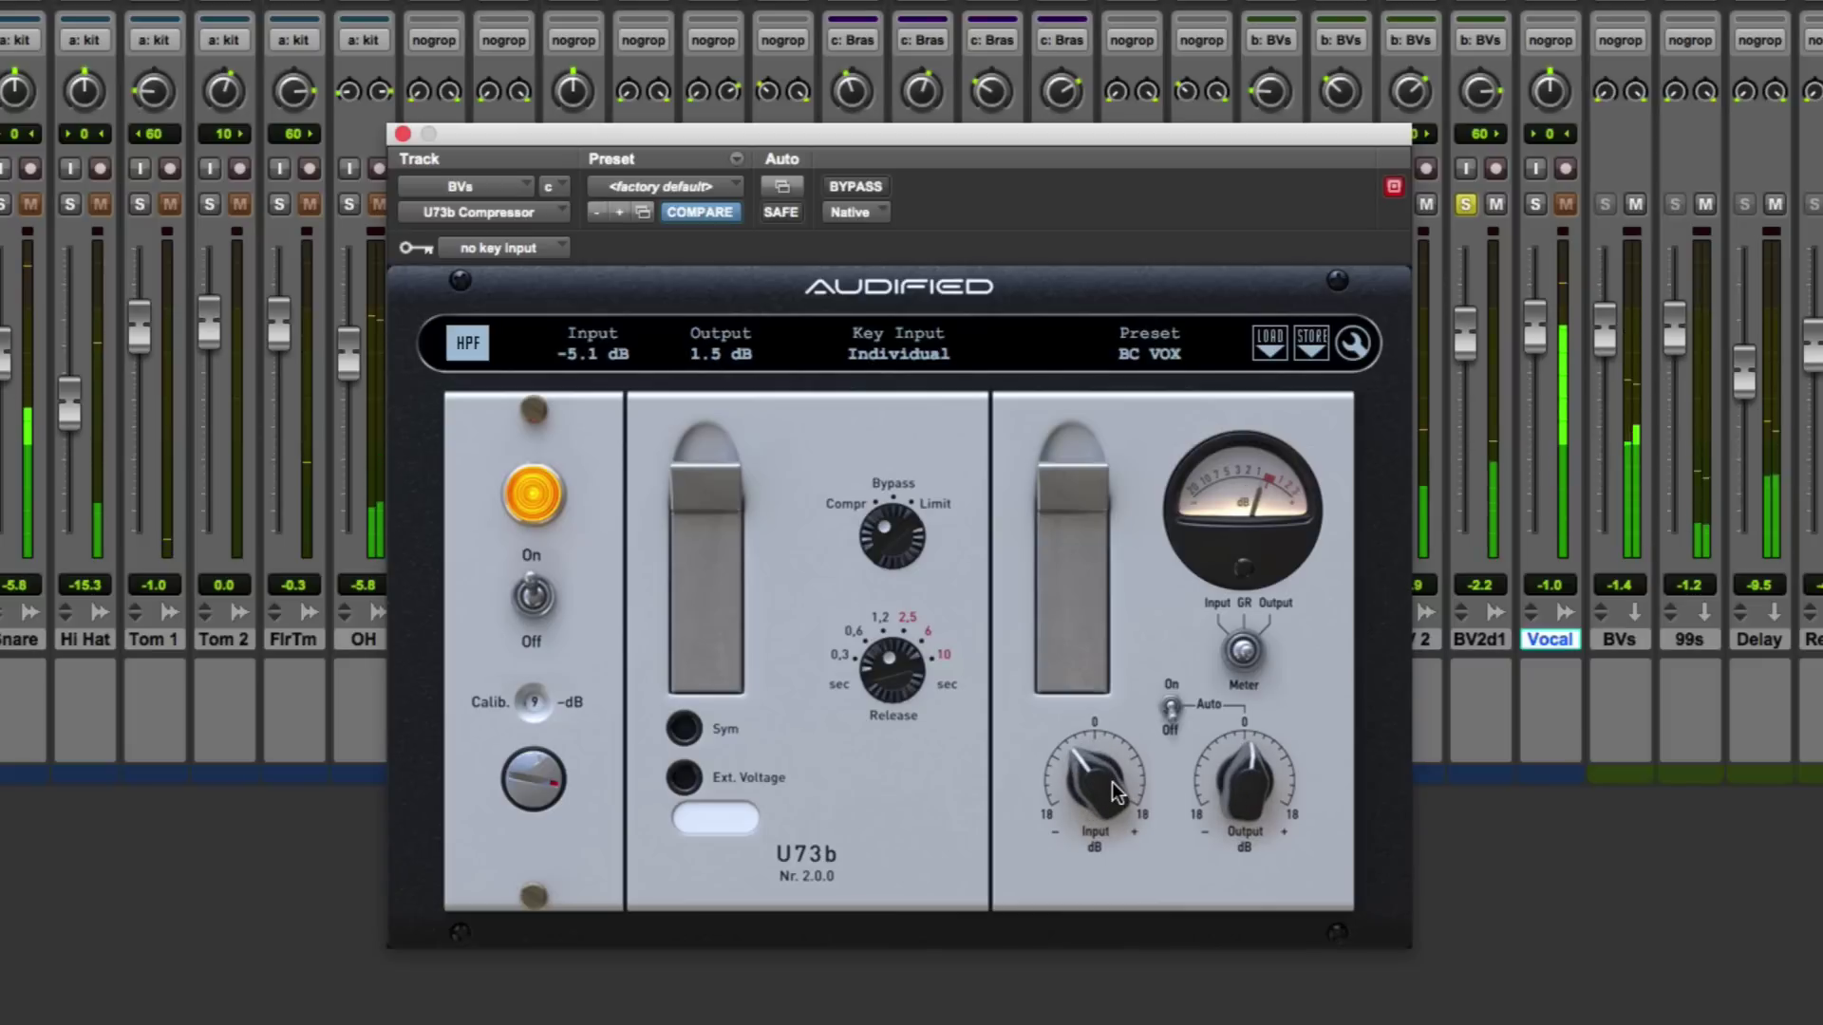
{"action": "scroll", "coordinate": [1111, 792], "scroll_direction": "up", "scroll_amount": 5}
{"action": "scroll", "coordinate": [1112, 785], "scroll_direction": "up", "scroll_amount": 1}
{"action": "scroll", "coordinate": [1112, 785], "scroll_direction": "up", "scroll_amount": 2}
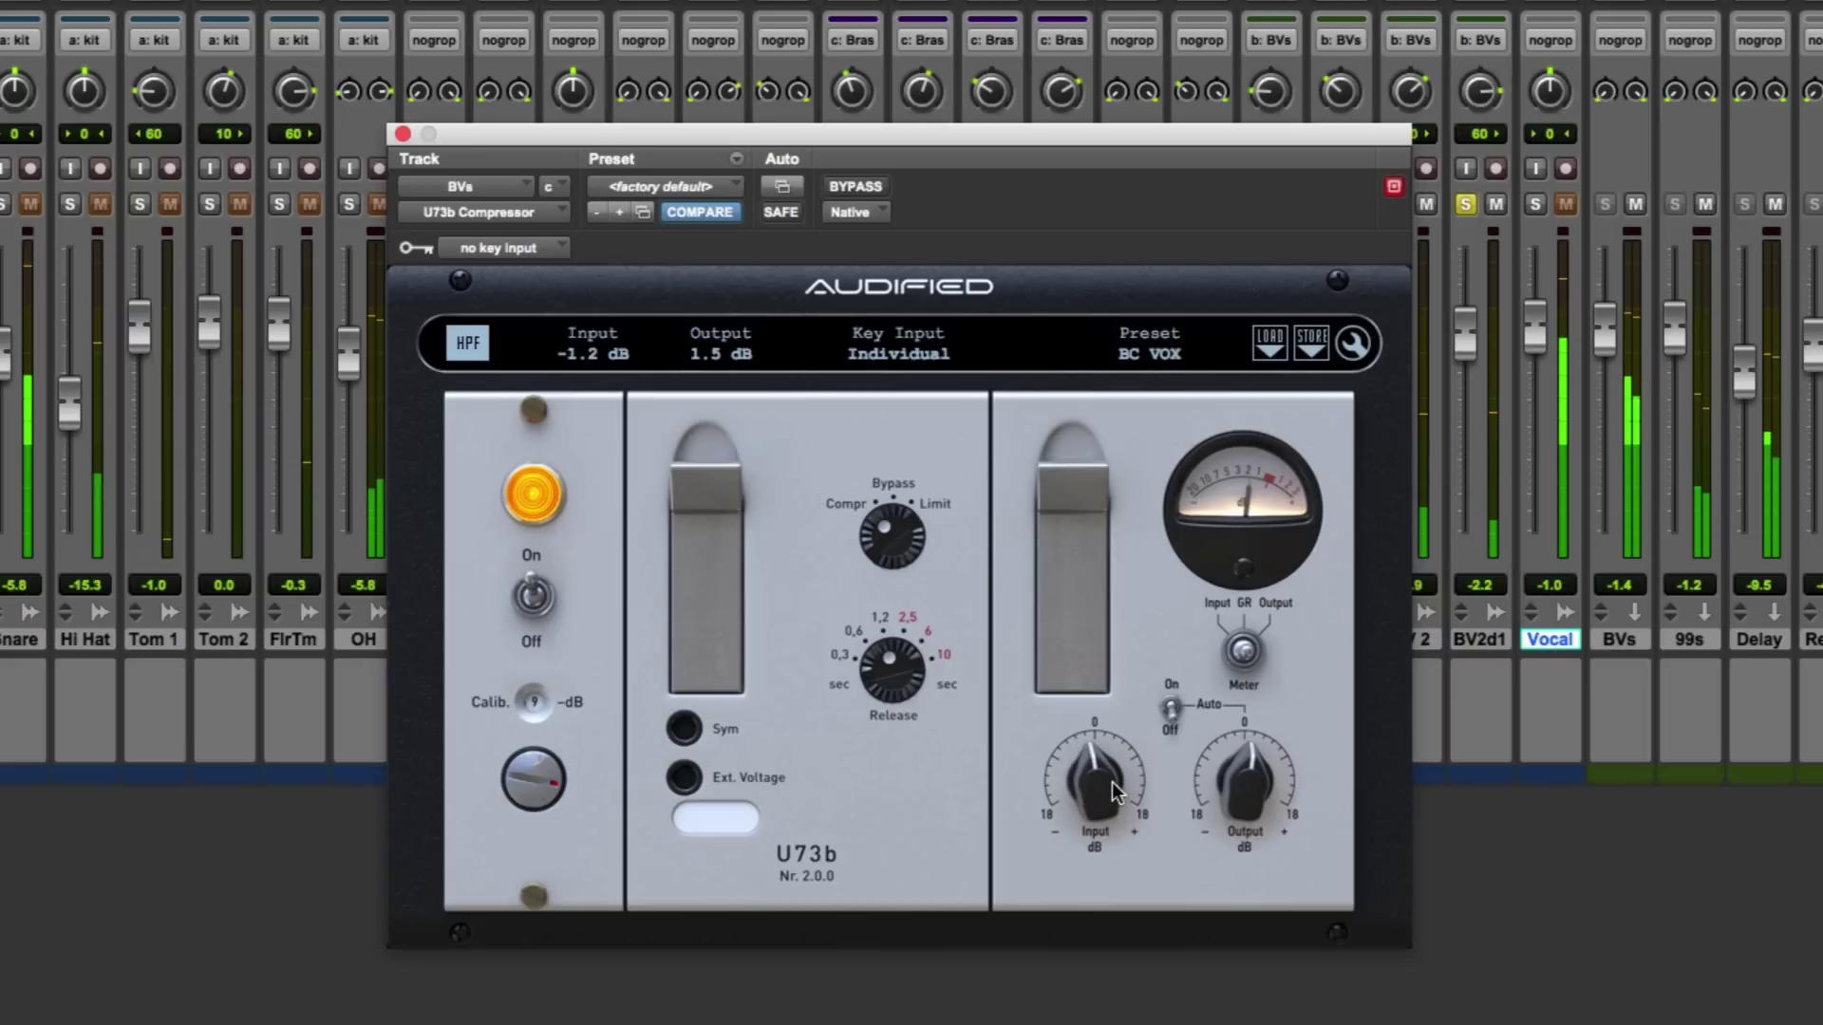
{"action": "scroll", "coordinate": [1113, 786], "scroll_direction": "up", "scroll_amount": 1}
{"action": "scroll", "coordinate": [1113, 785], "scroll_direction": "up", "scroll_amount": 5}
{"action": "scroll", "coordinate": [1112, 783], "scroll_direction": "down", "scroll_amount": 1}
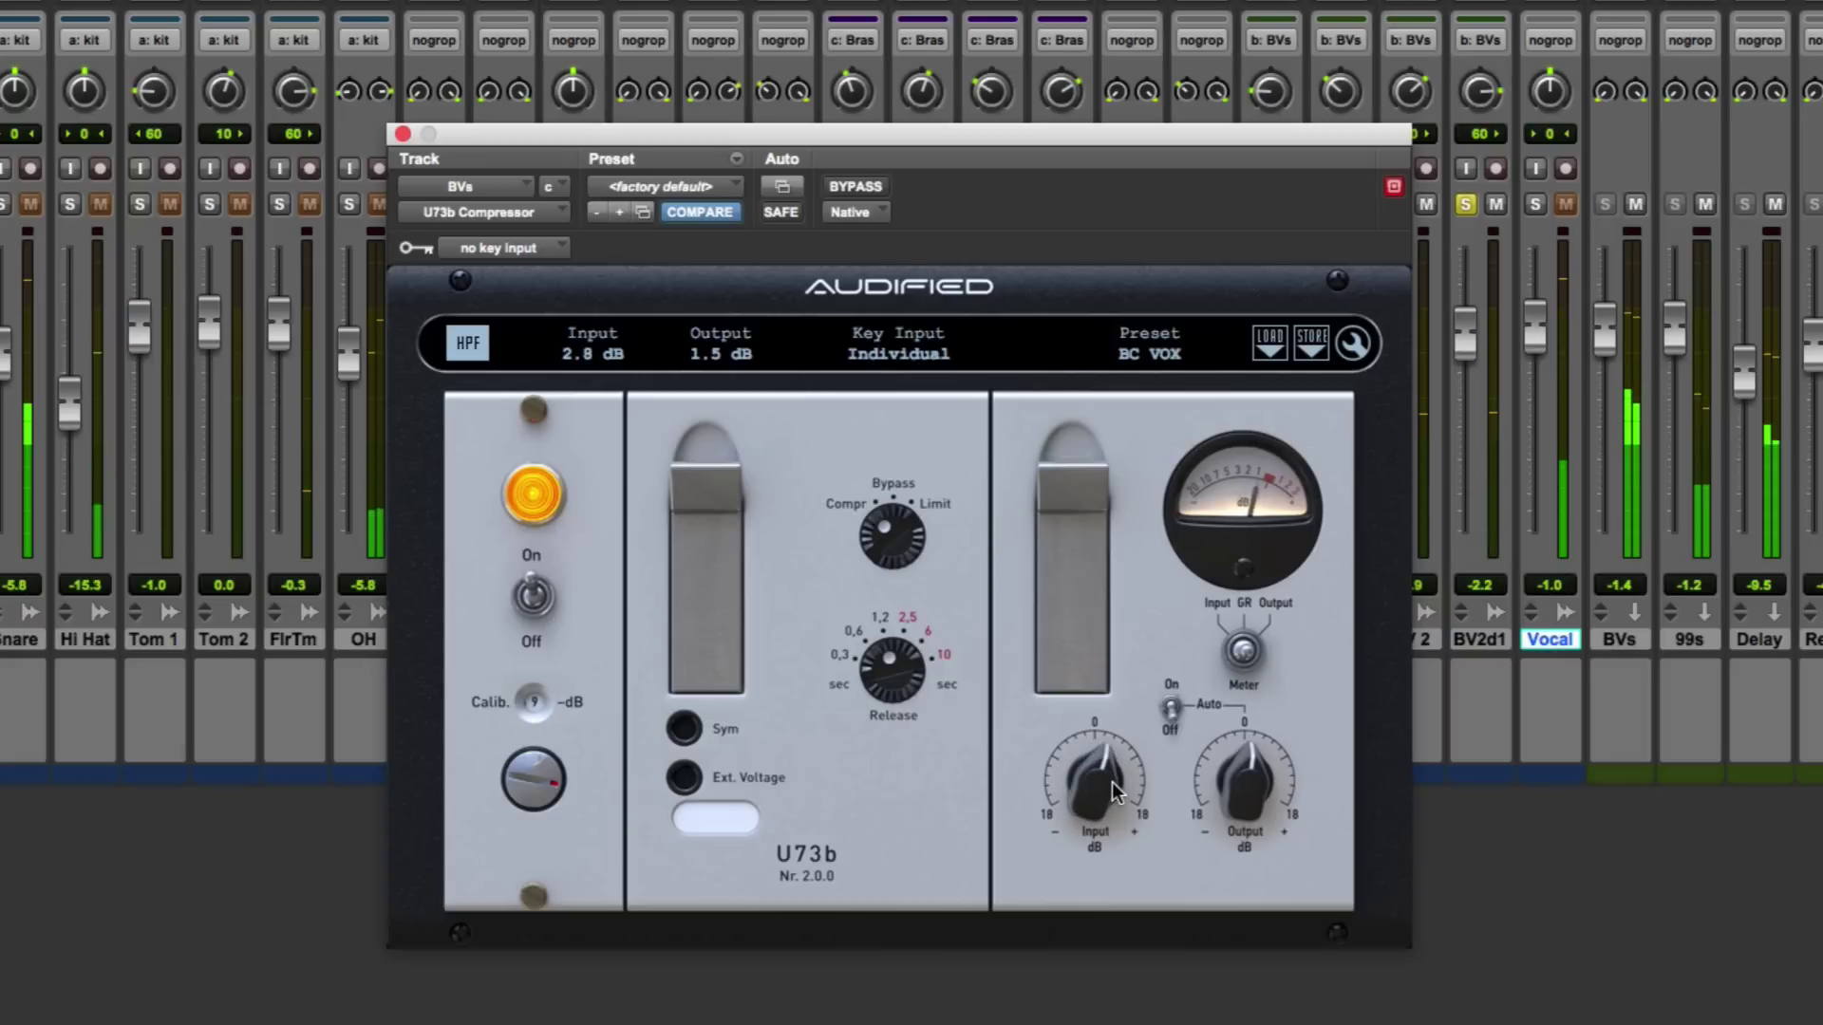
{"action": "scroll", "coordinate": [1258, 786], "scroll_direction": "down", "scroll_amount": 6}
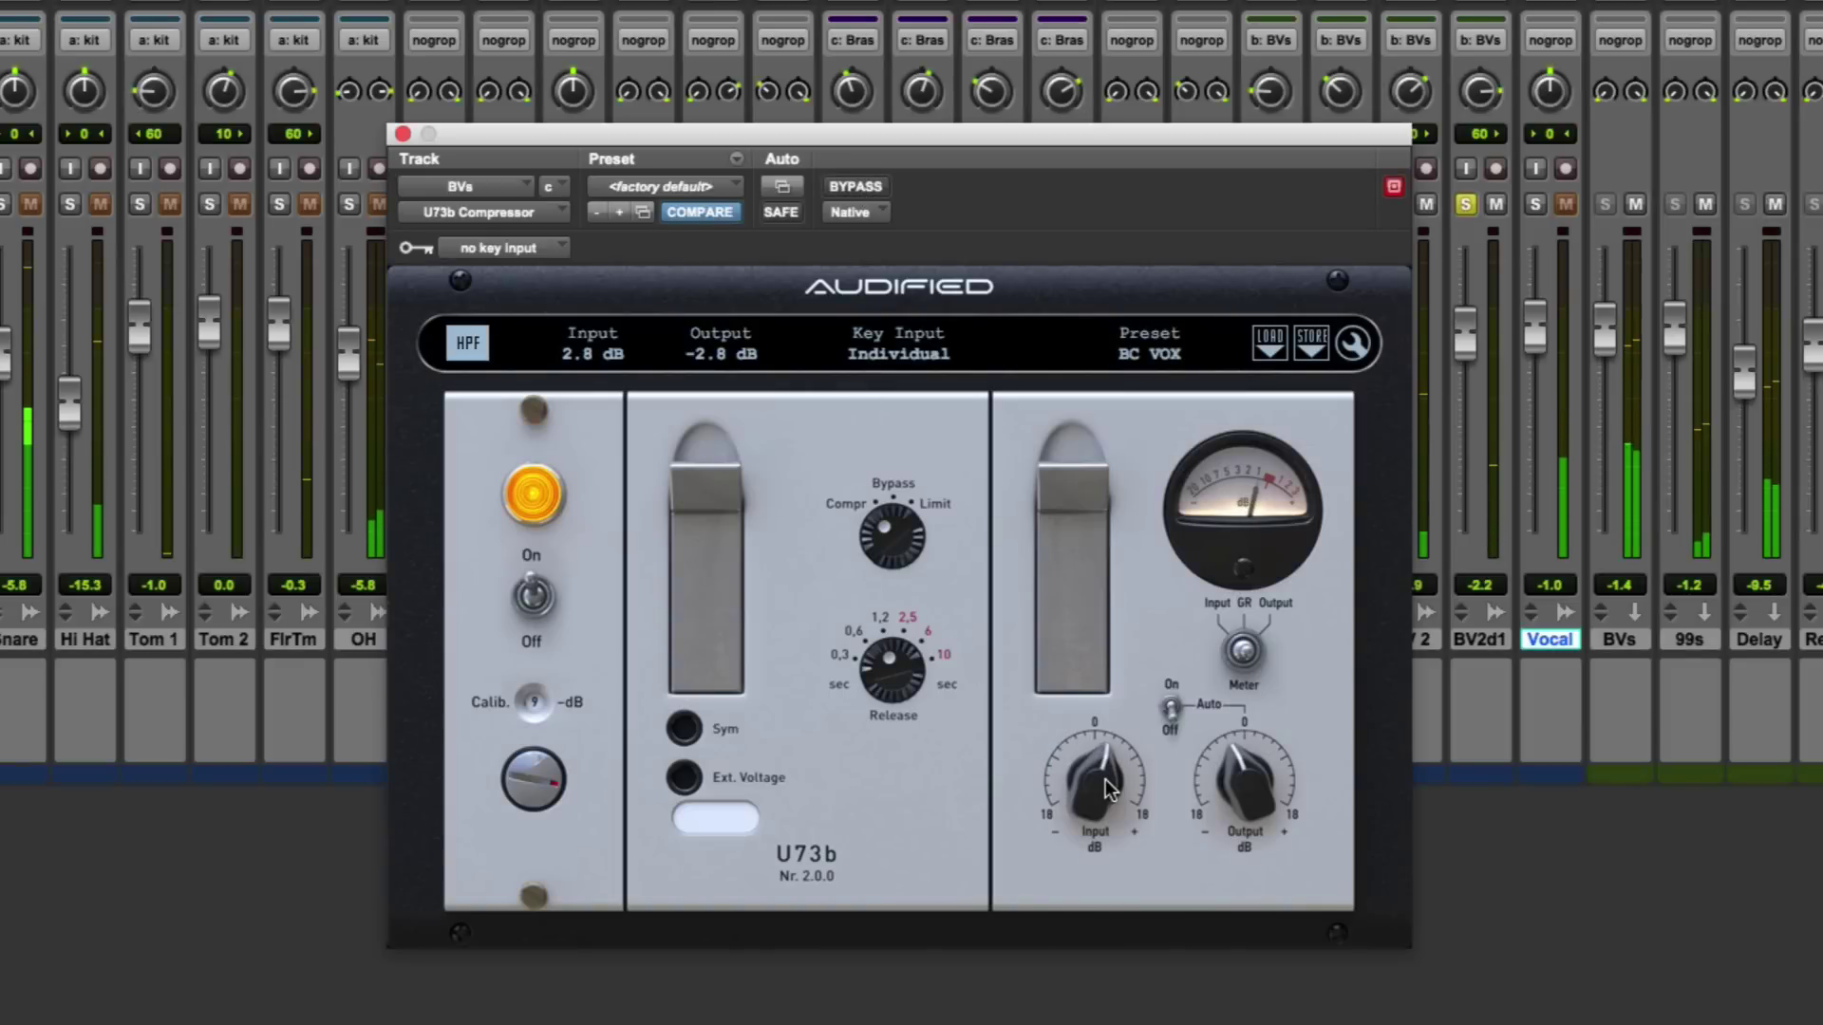
{"action": "scroll", "coordinate": [1110, 788], "scroll_direction": "down", "scroll_amount": 2}
{"action": "scroll", "coordinate": [1110, 788], "scroll_direction": "down", "scroll_amount": 3}
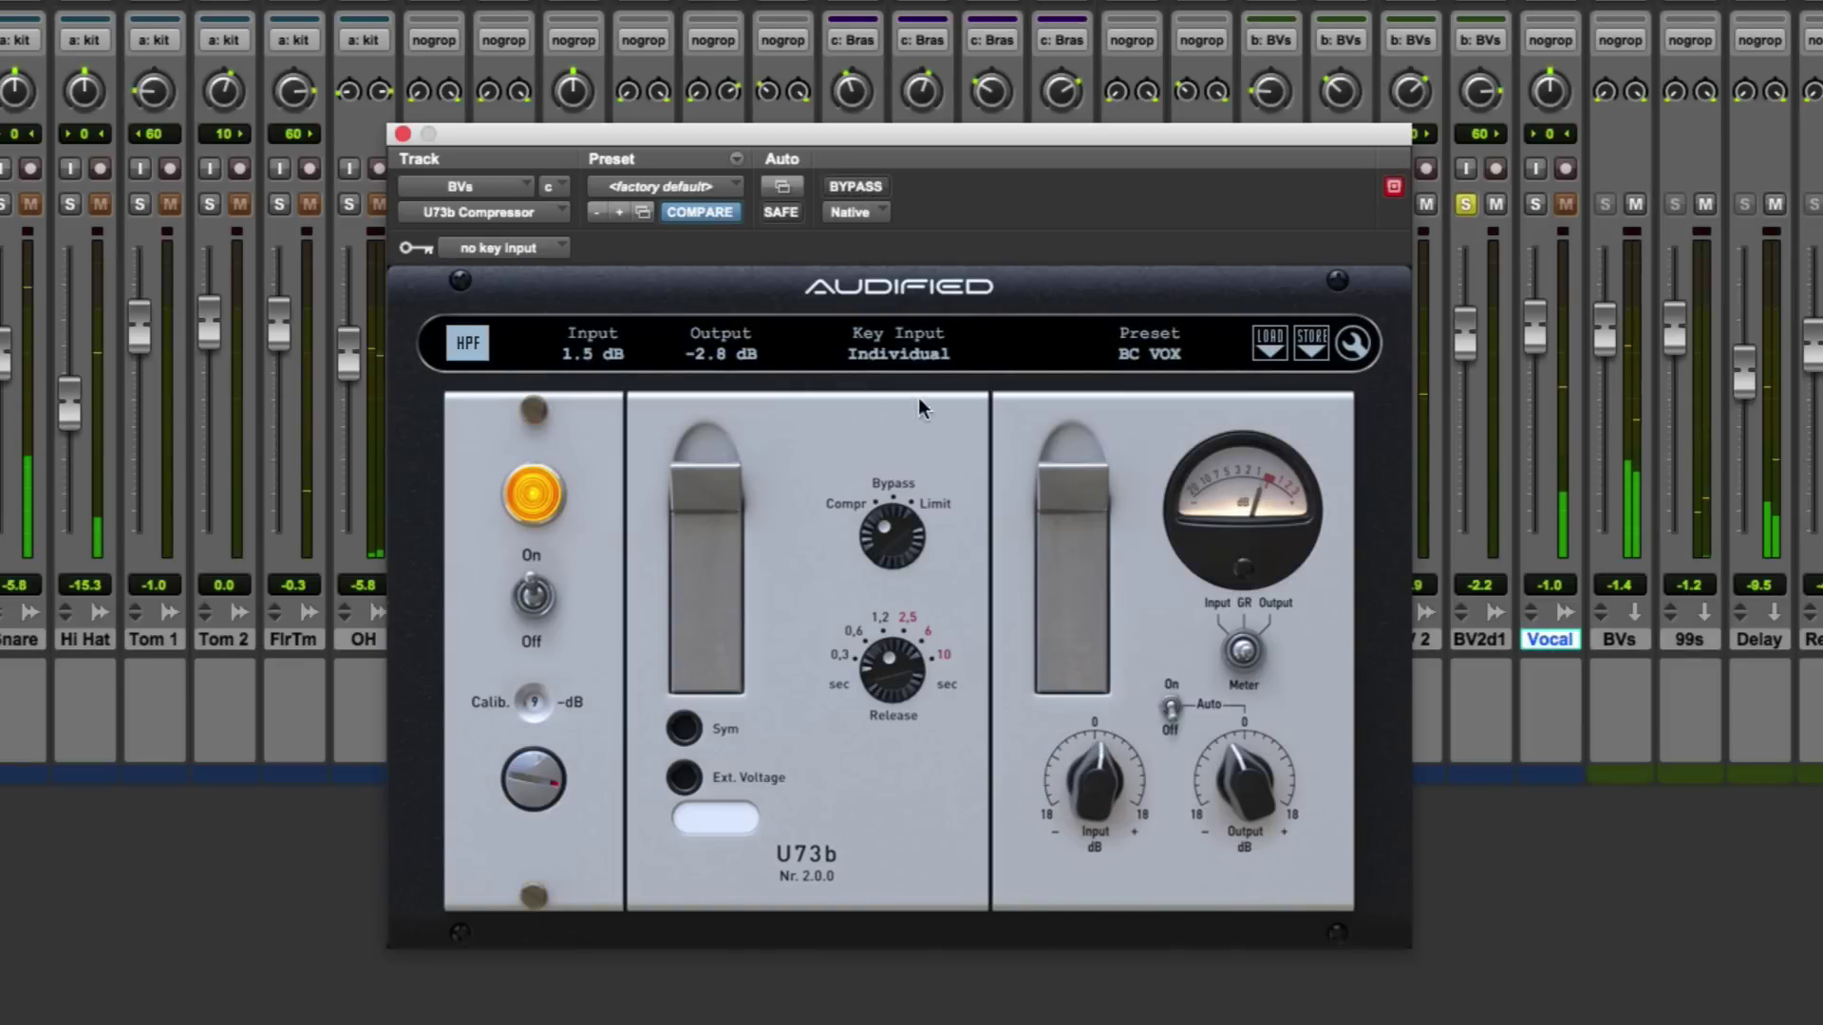
Bypass the BVs compressor to hear the unprocessed backing vocals
{"action": "left_click", "coordinate": [855, 192]}
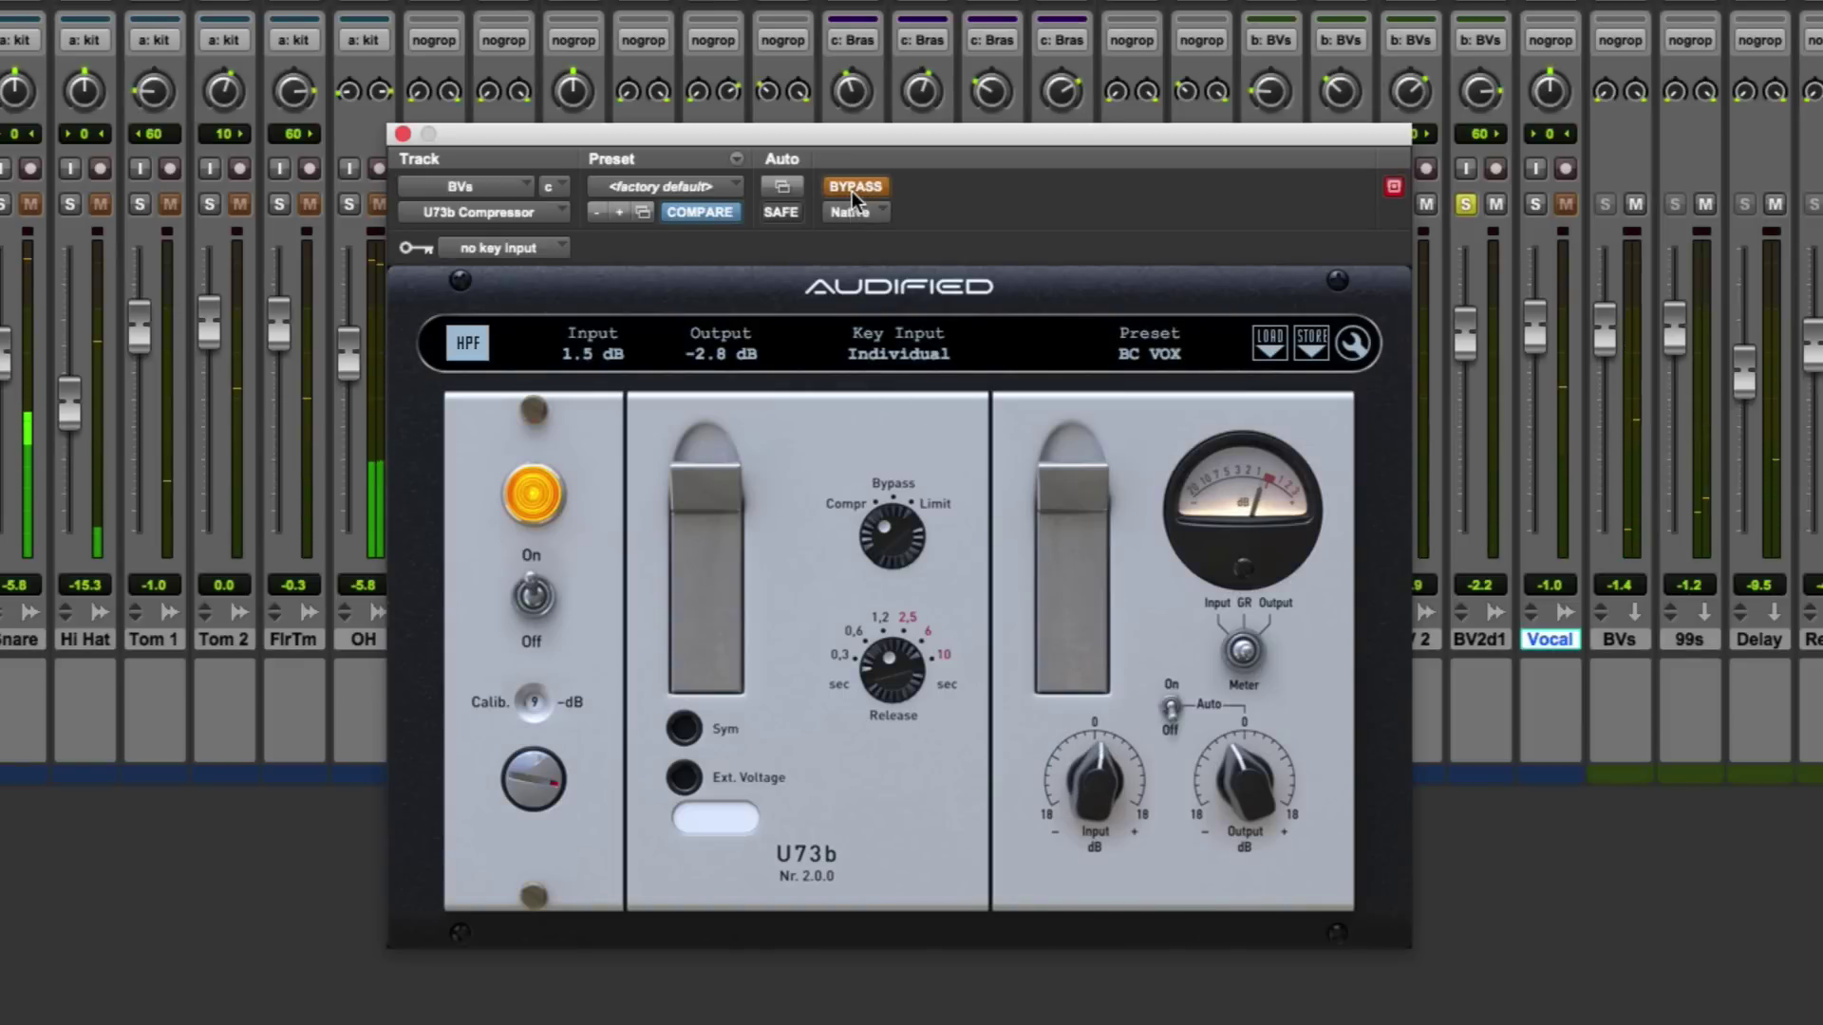
Close the BVs compressor, set Master 1's U73b to Limit with 2.9 dB input, and A/B bypass
{"action": "left_click", "coordinate": [851, 191]}
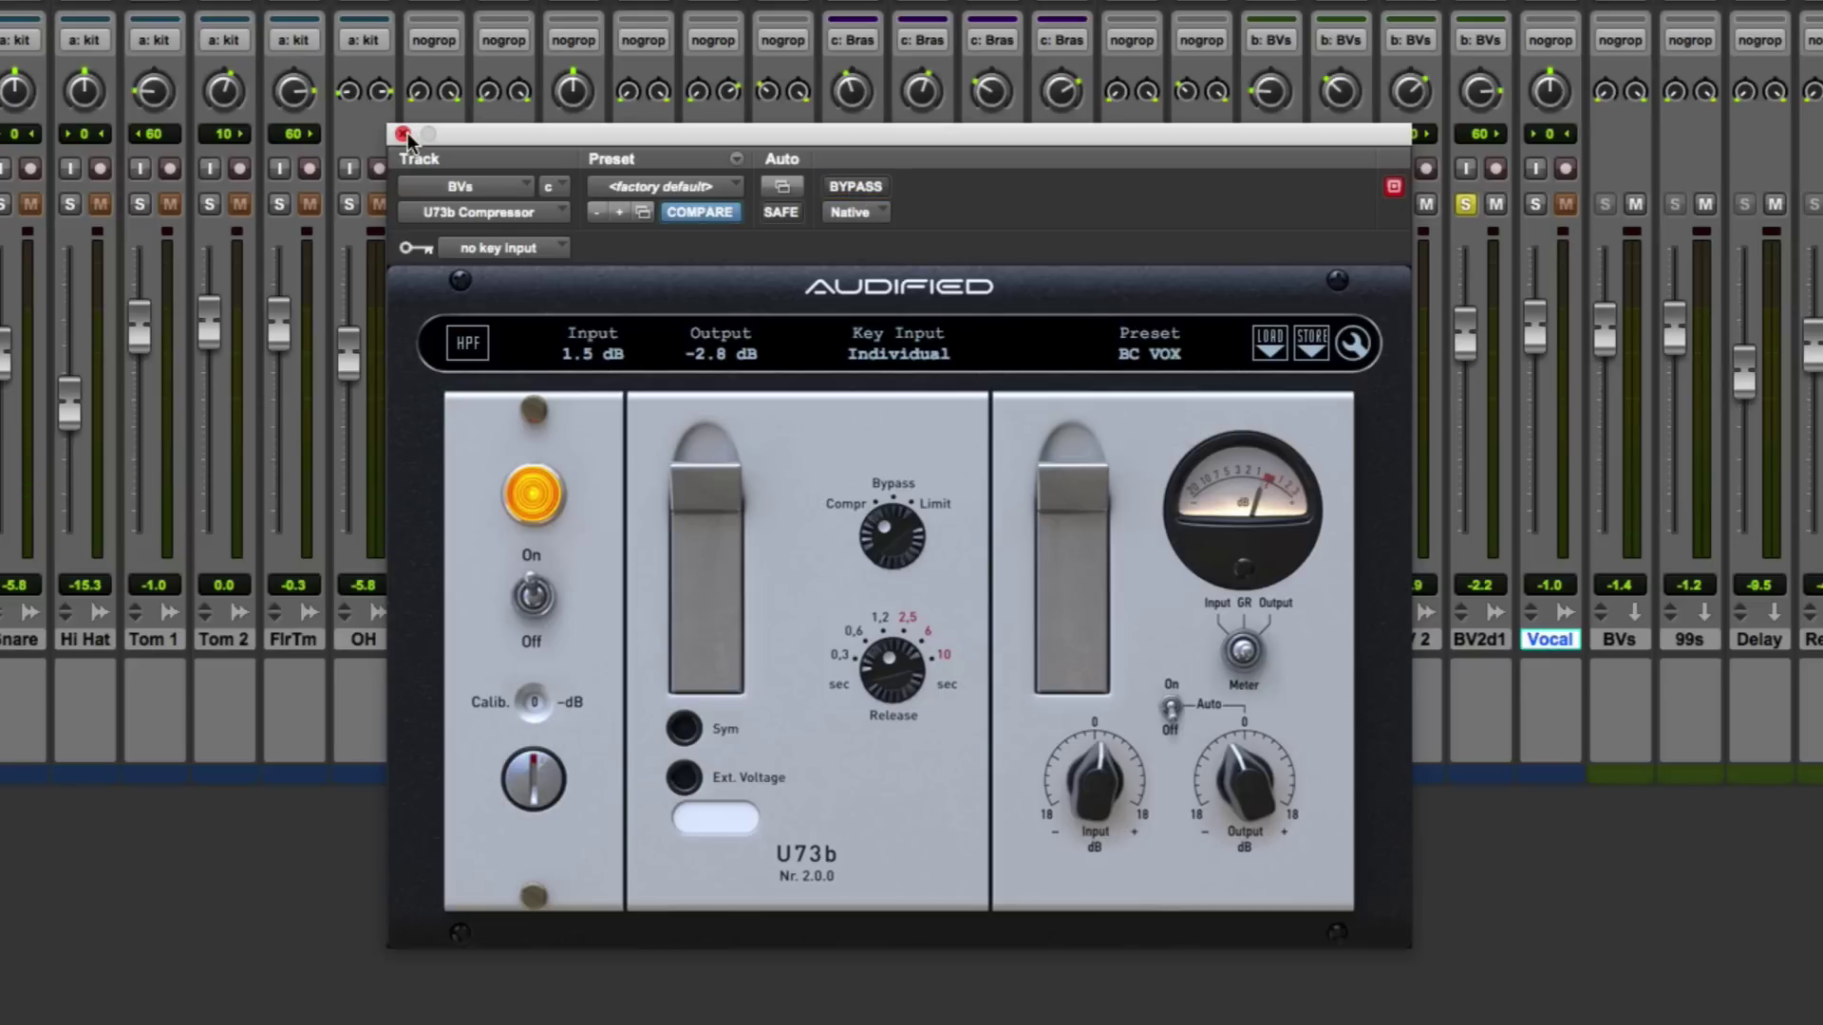
{"action": "left_click", "coordinate": [405, 134]}
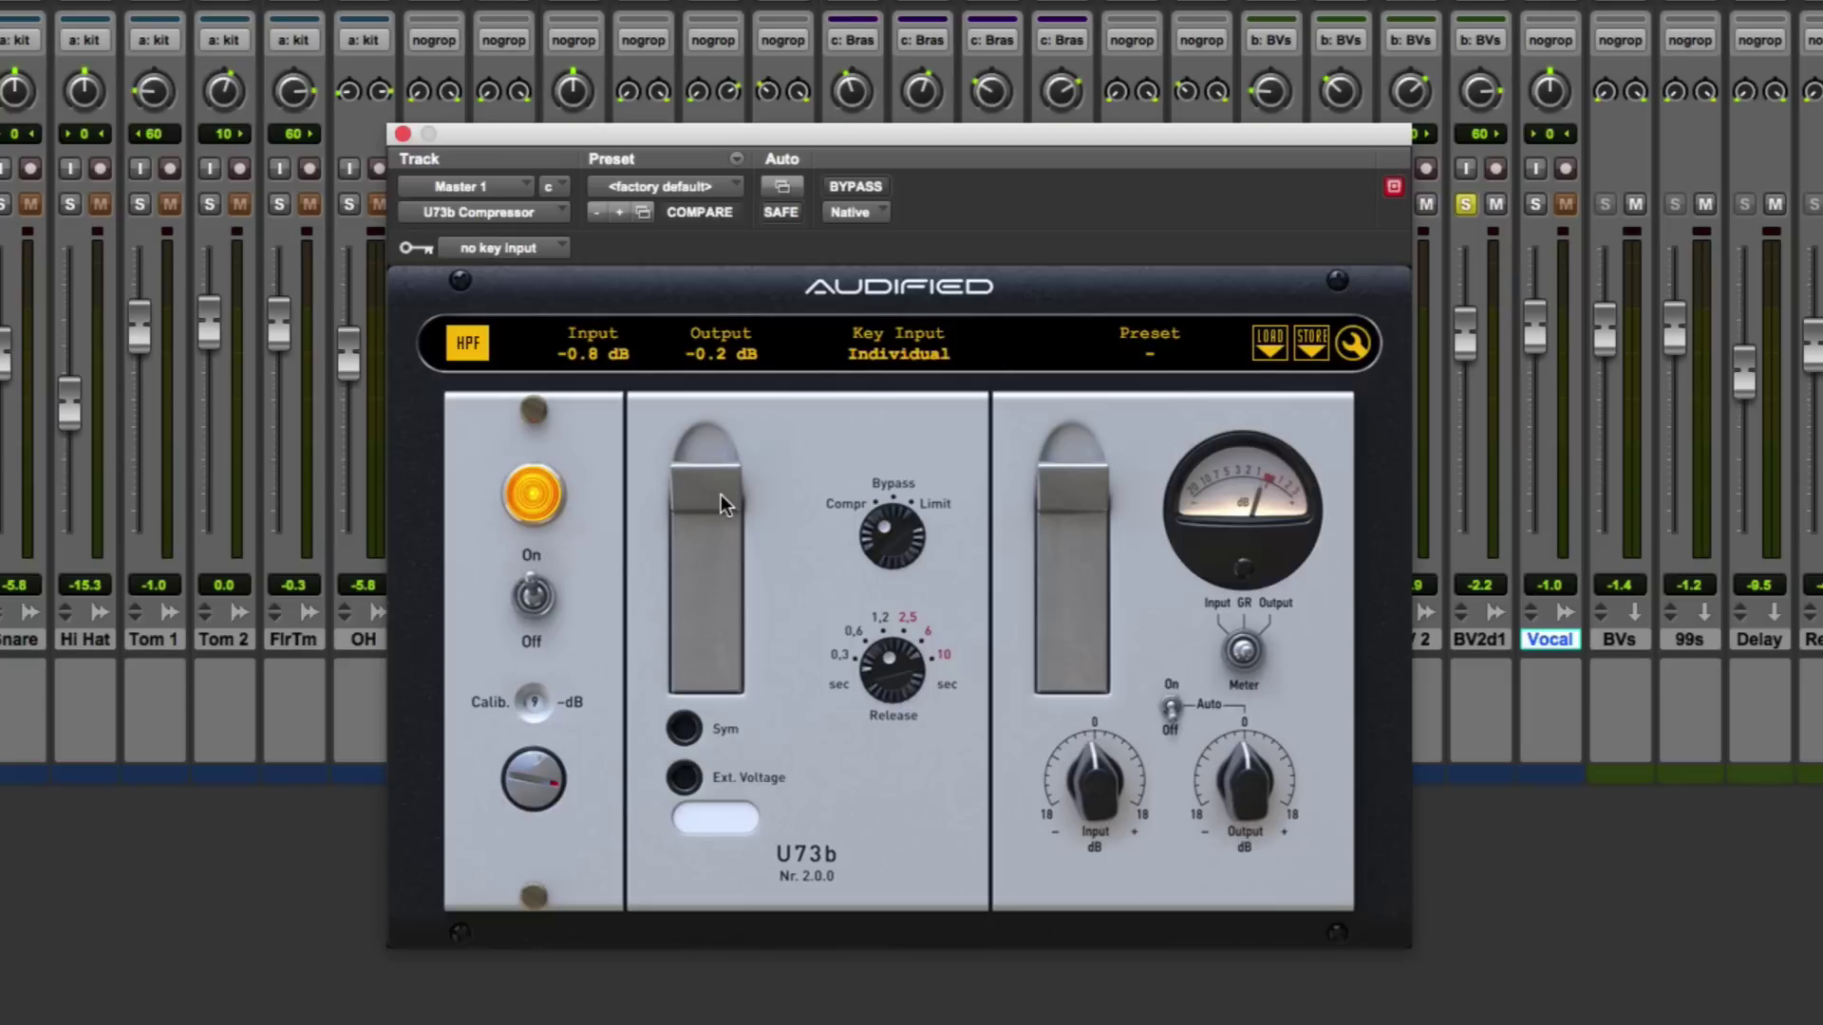
{"action": "left_click", "coordinate": [864, 541]}
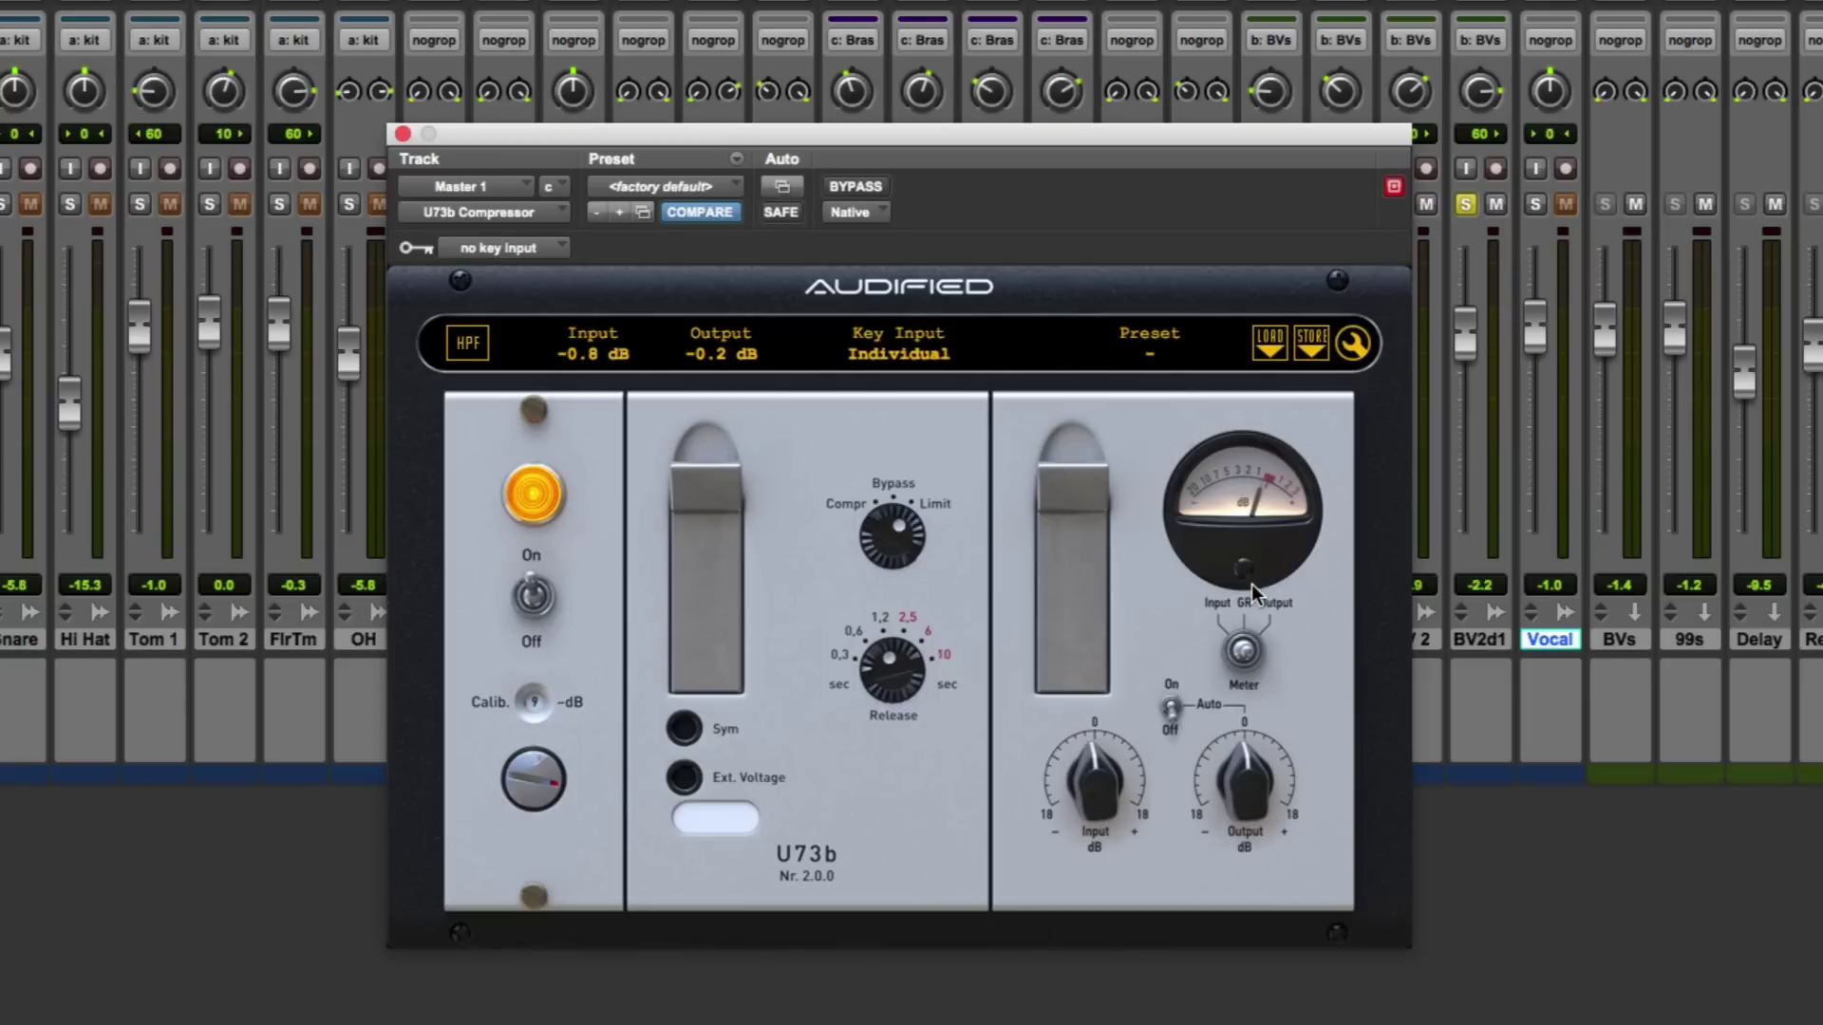
{"action": "key", "text": "space"}
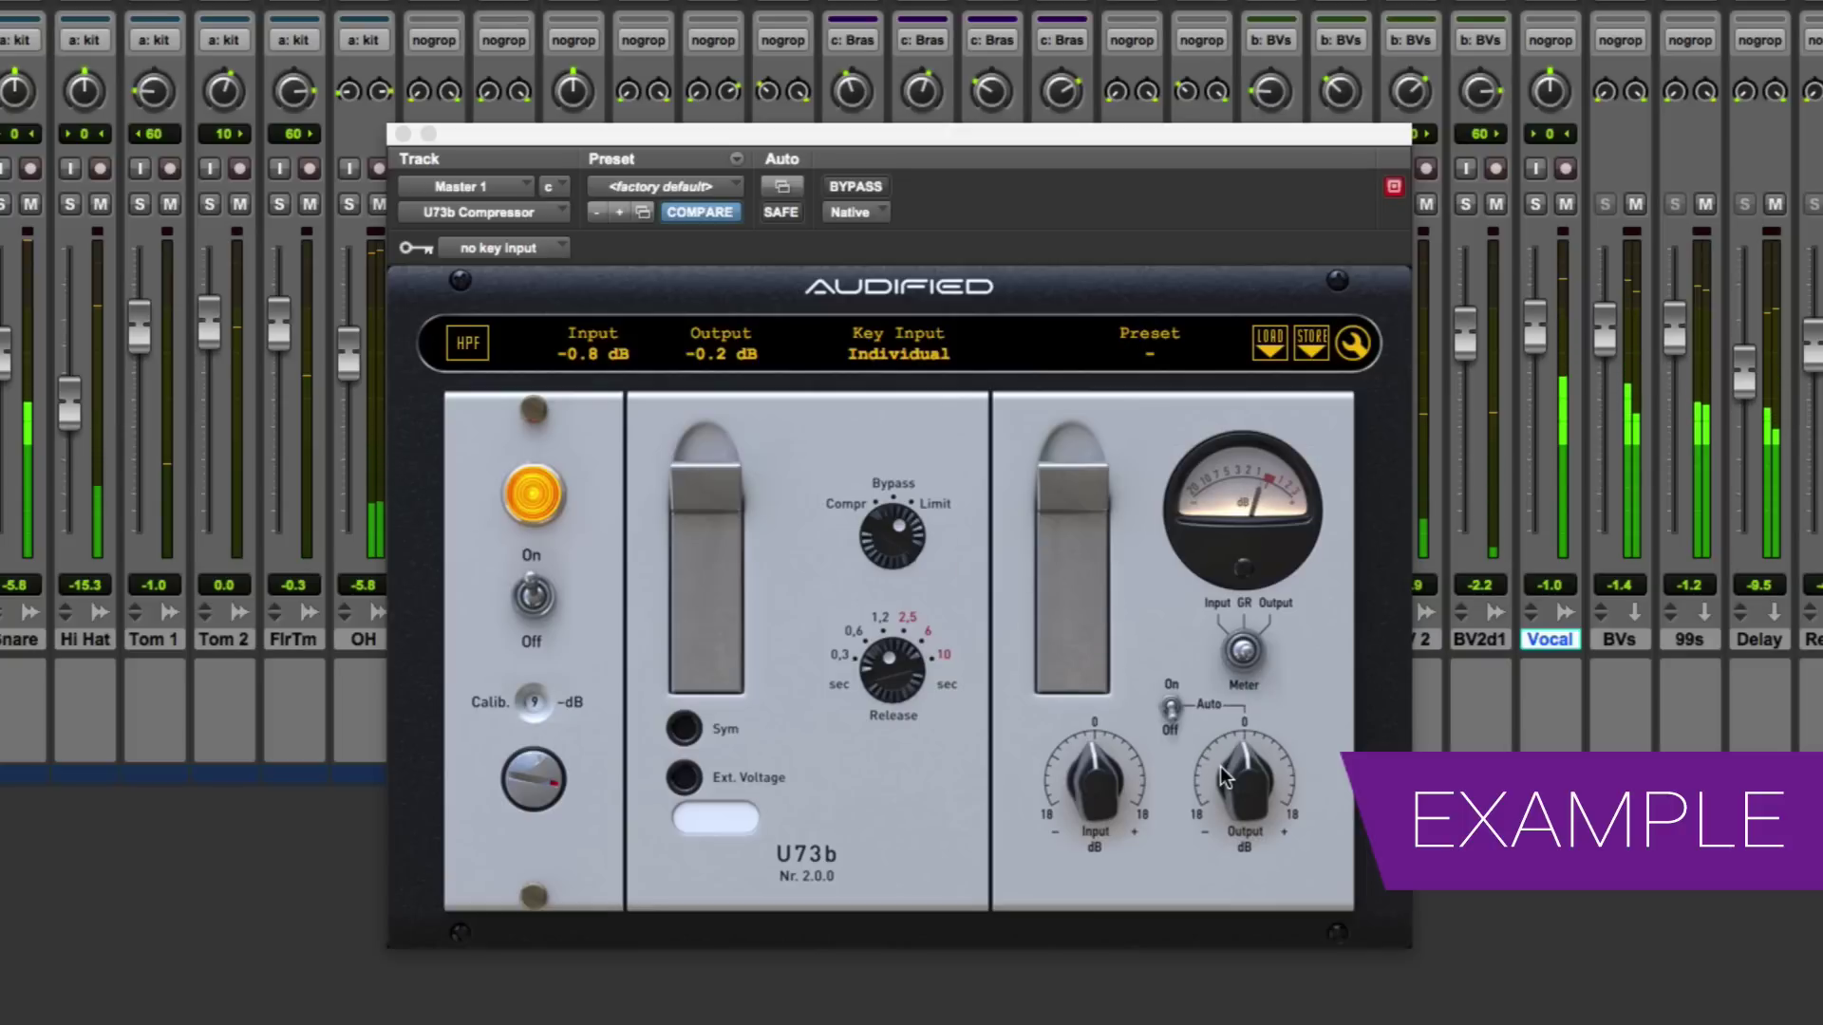
{"action": "left_click_drag", "start_coordinate": [1034, 766], "coordinate": [1070, 761]}
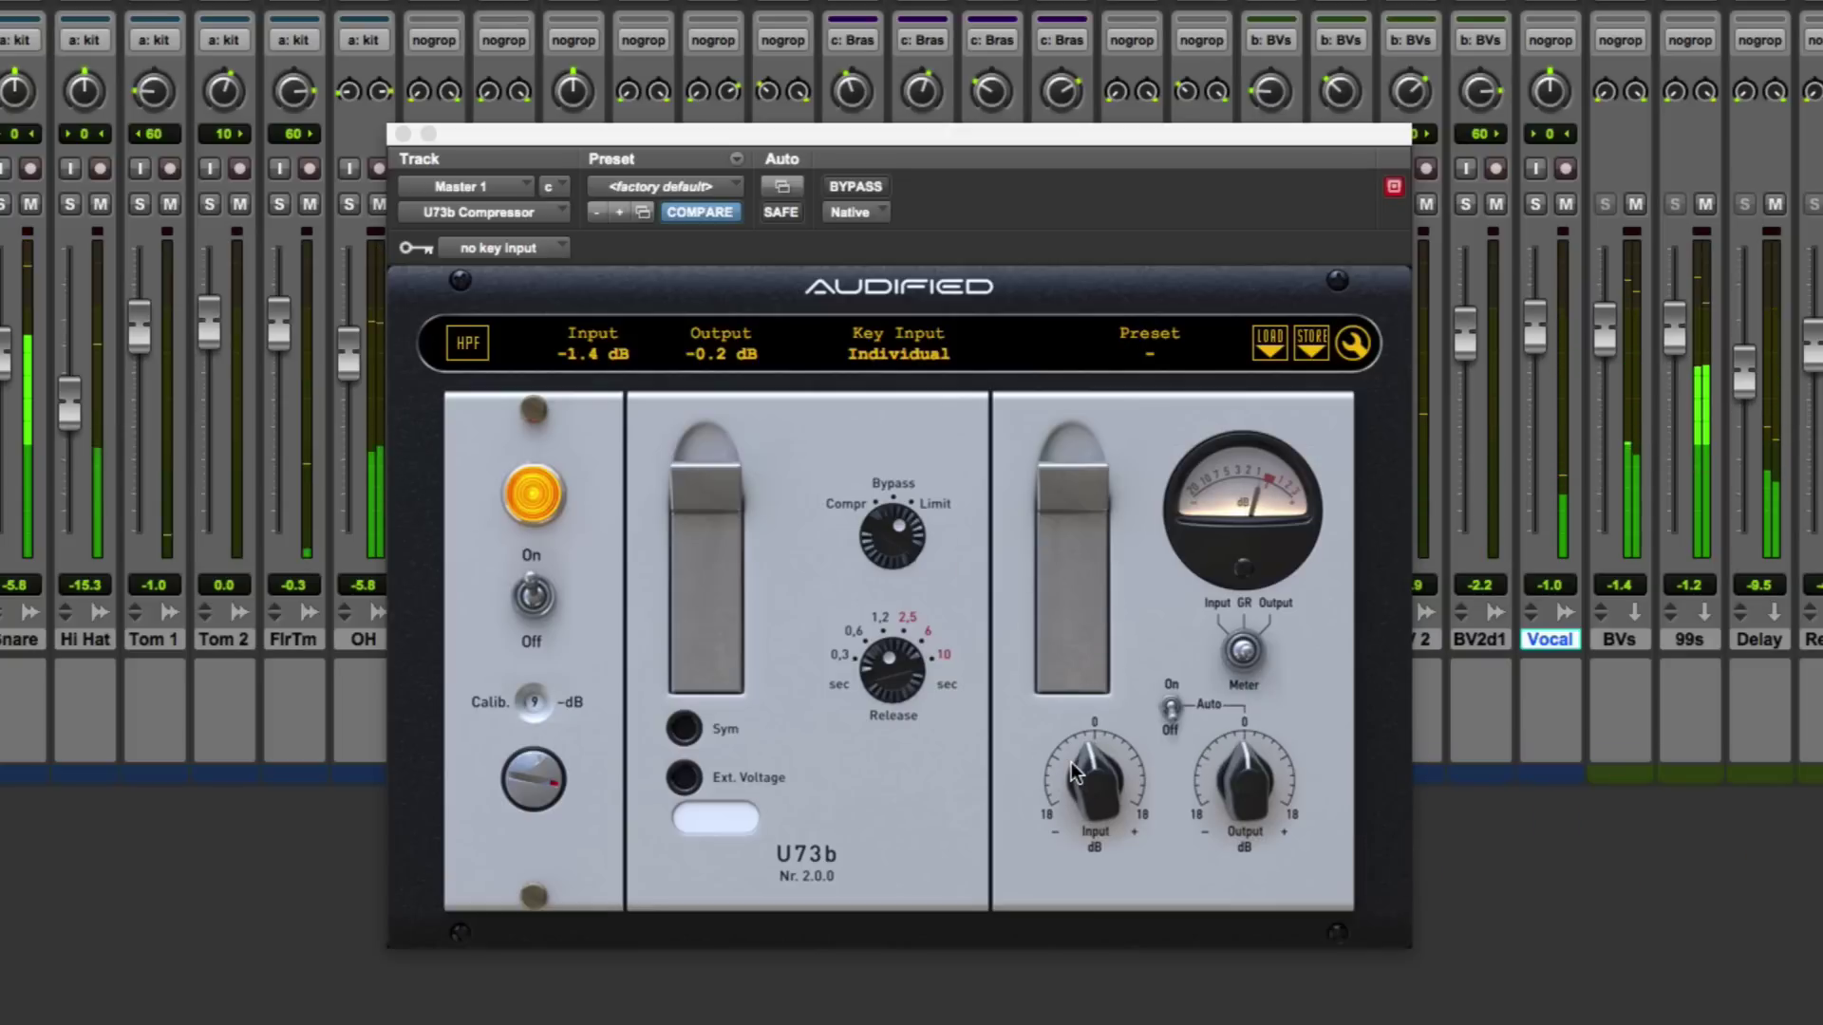
{"action": "scroll", "coordinate": [1071, 761], "scroll_direction": "down", "scroll_amount": 3}
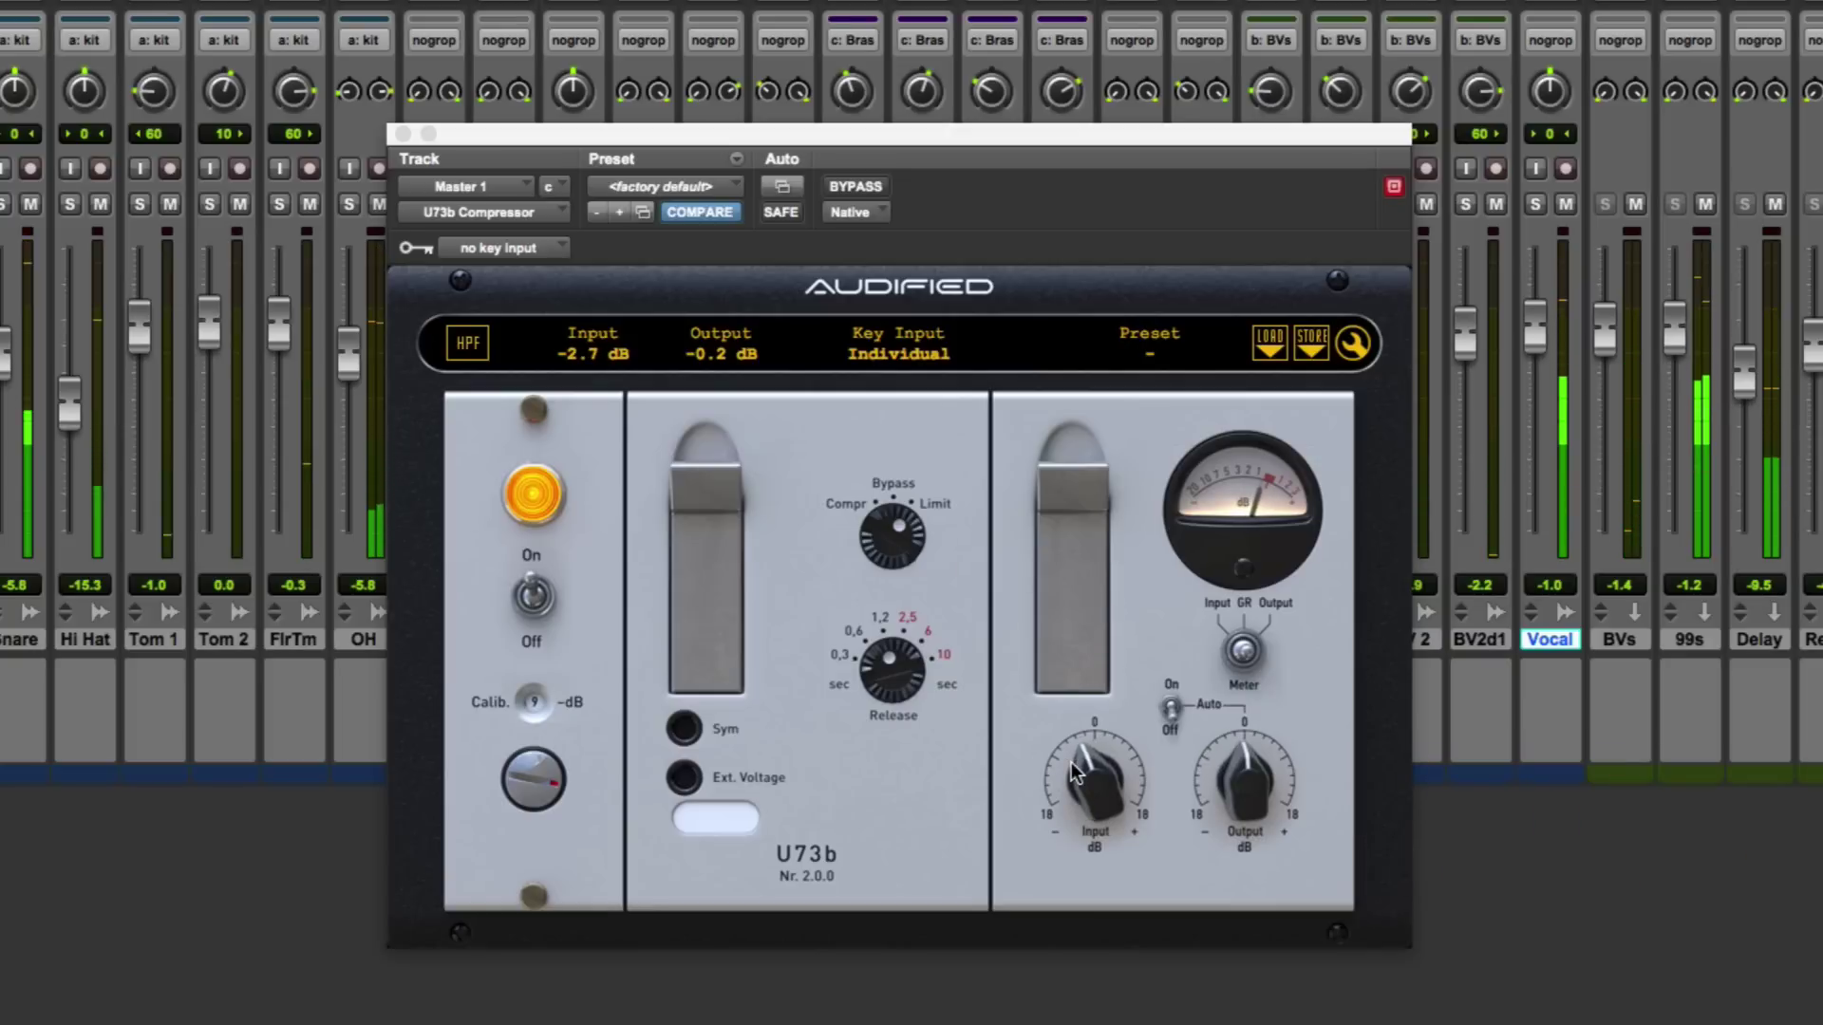
{"action": "scroll", "coordinate": [1070, 762], "scroll_direction": "down", "scroll_amount": 3}
{"action": "scroll", "coordinate": [1070, 761], "scroll_direction": "down", "scroll_amount": 5}
{"action": "scroll", "coordinate": [1071, 762], "scroll_direction": "up", "scroll_amount": 15}
{"action": "scroll", "coordinate": [1071, 761], "scroll_direction": "down", "scroll_amount": 1}
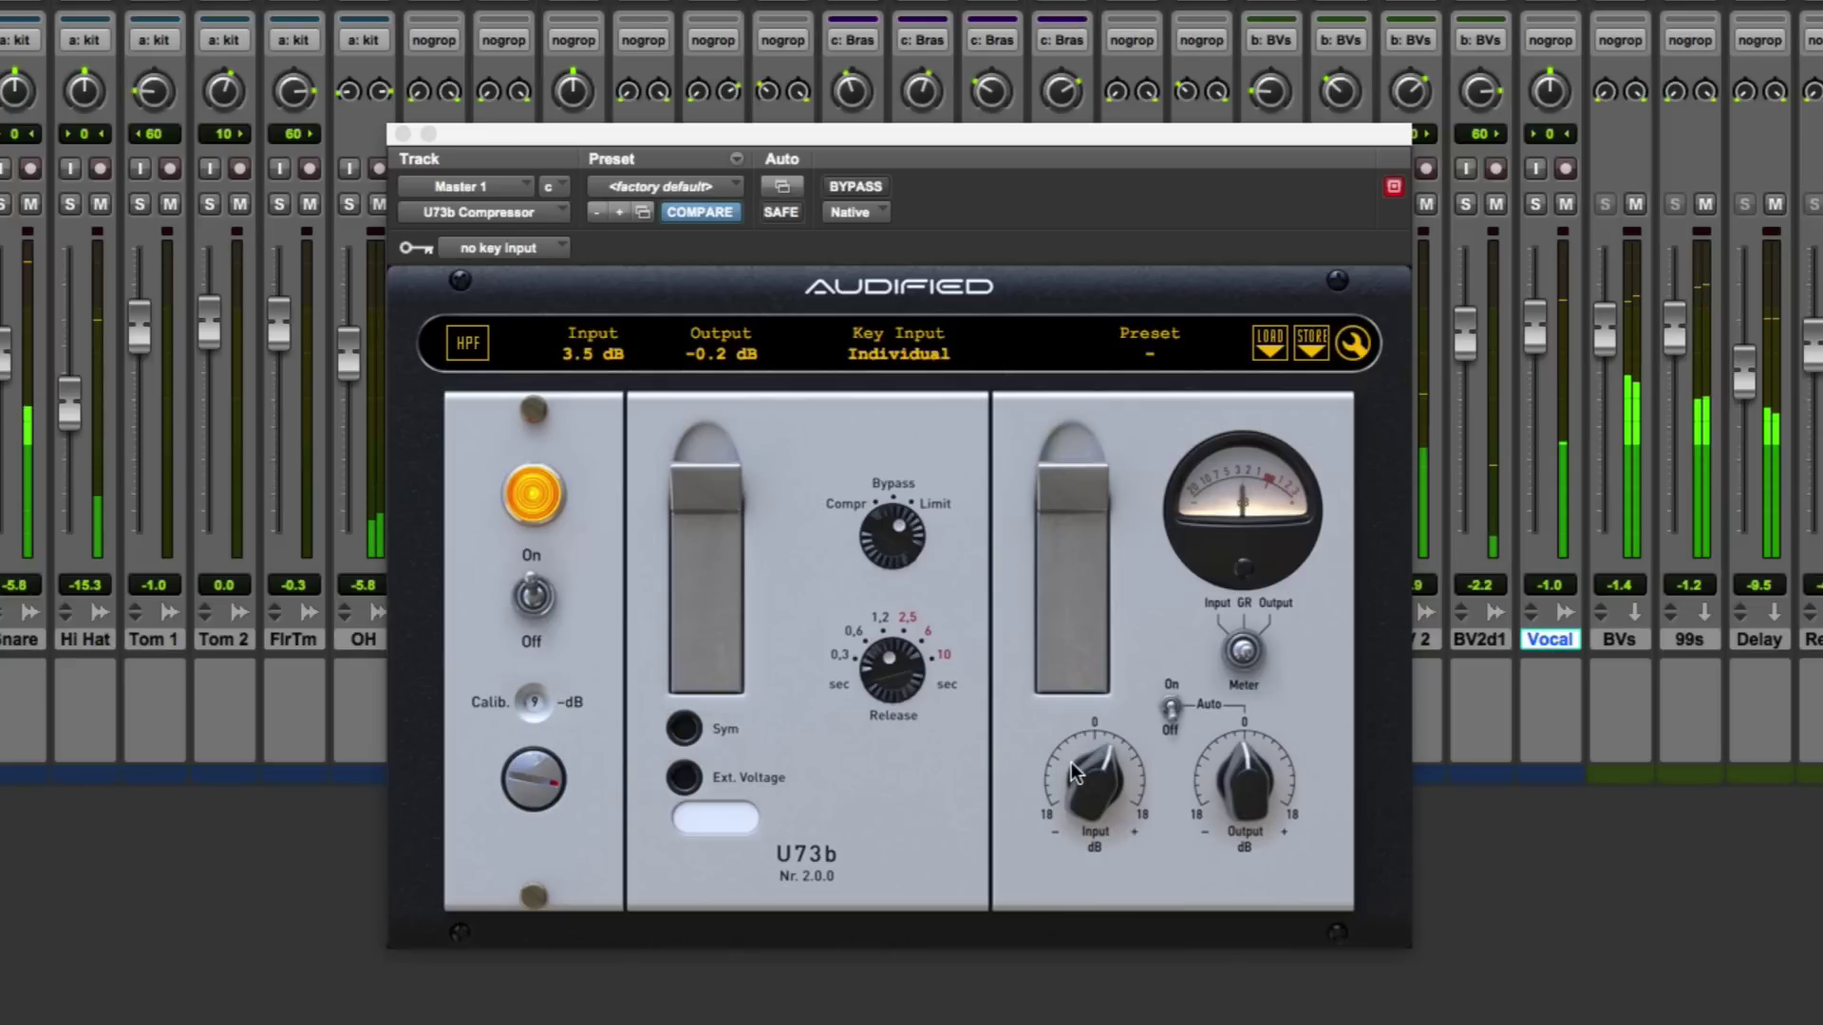
{"action": "scroll", "coordinate": [1072, 761], "scroll_direction": "down", "scroll_amount": 1}
{"action": "scroll", "coordinate": [1070, 763], "scroll_direction": "down", "scroll_amount": 2}
{"action": "scroll", "coordinate": [1071, 762], "scroll_direction": "down", "scroll_amount": 1}
{"action": "scroll", "coordinate": [1072, 763], "scroll_direction": "up", "scroll_amount": 1}
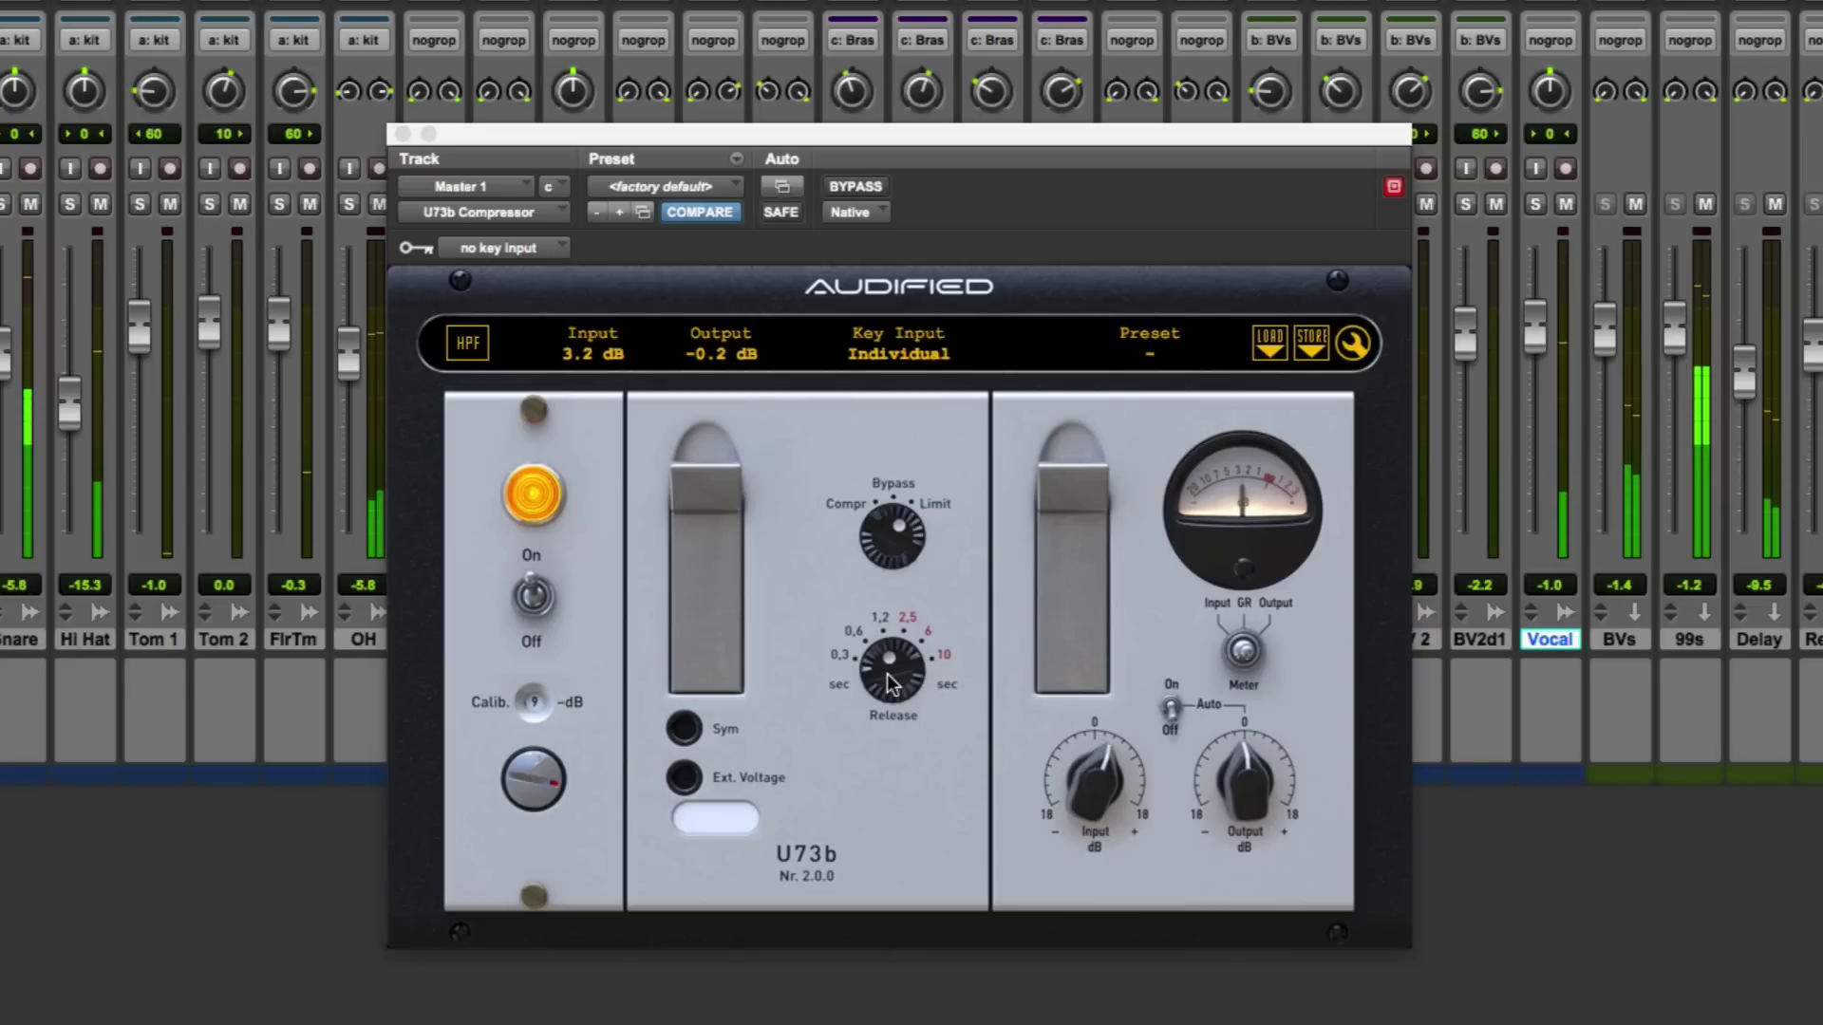
{"action": "scroll", "coordinate": [1064, 774], "scroll_direction": "down", "scroll_amount": 1}
{"action": "scroll", "coordinate": [1066, 774], "scroll_direction": "down", "scroll_amount": 2}
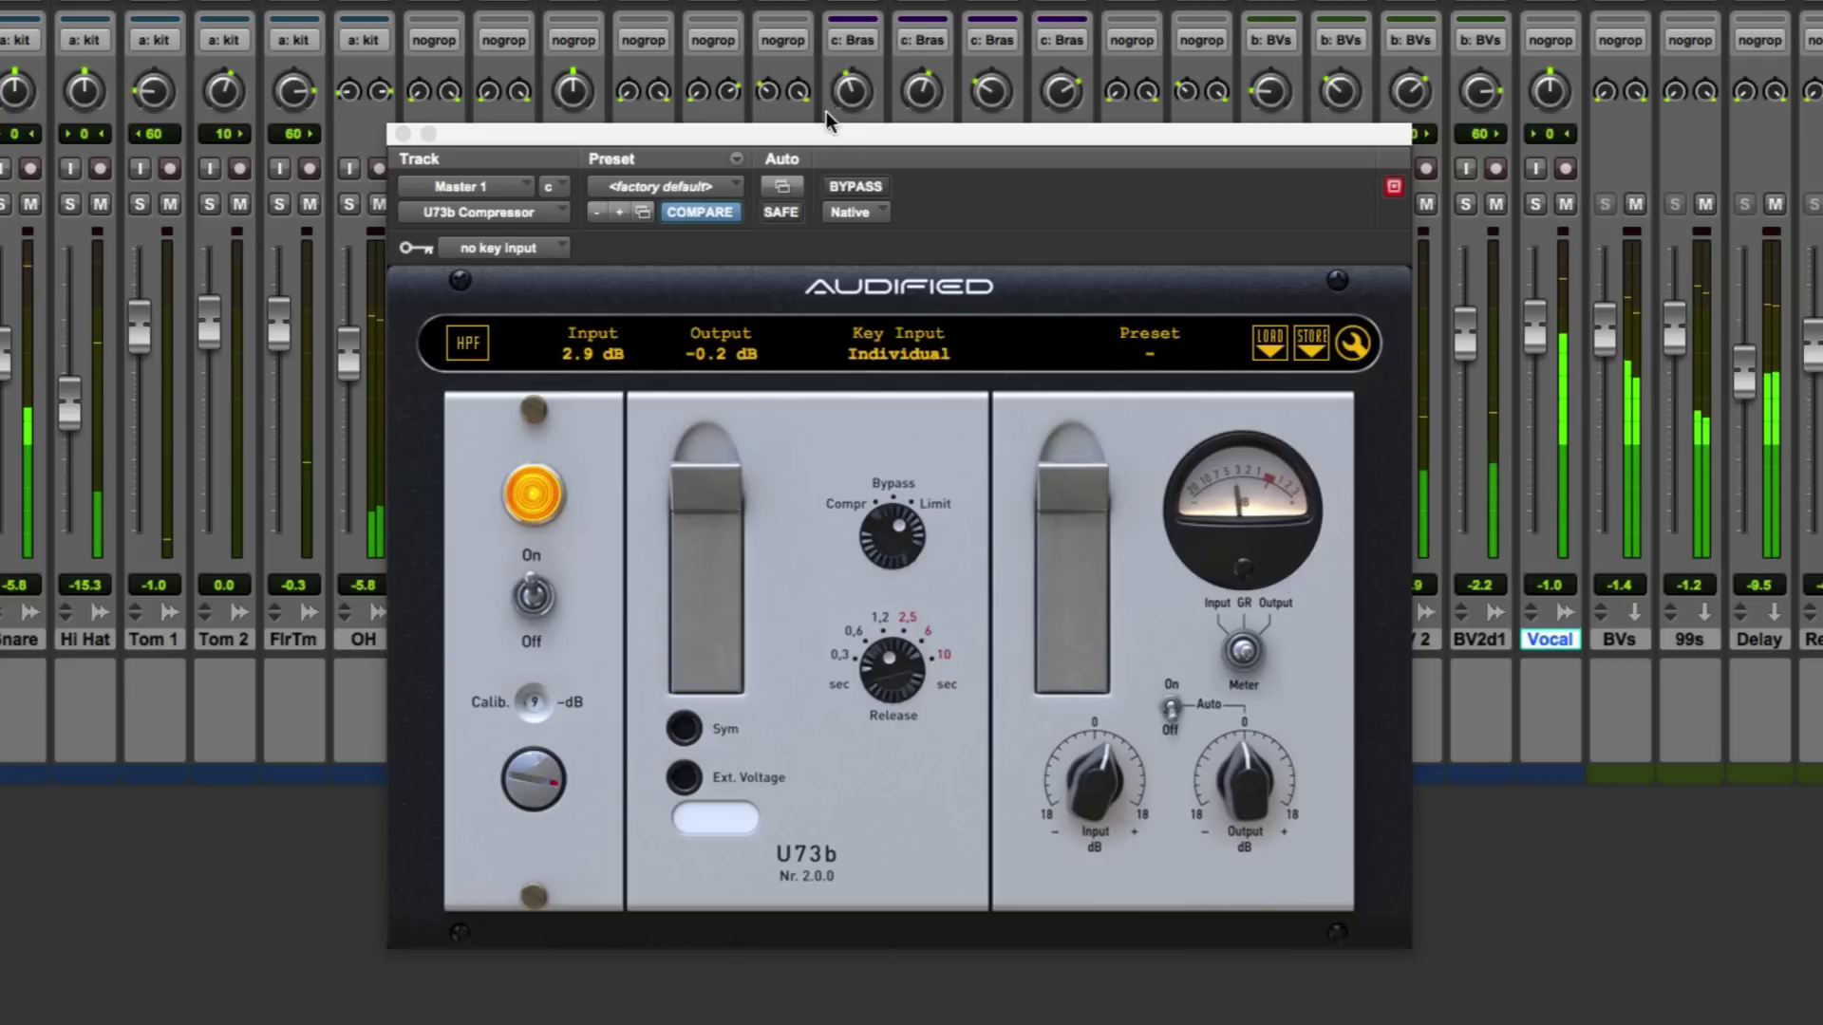
{"action": "left_click", "coordinate": [846, 189]}
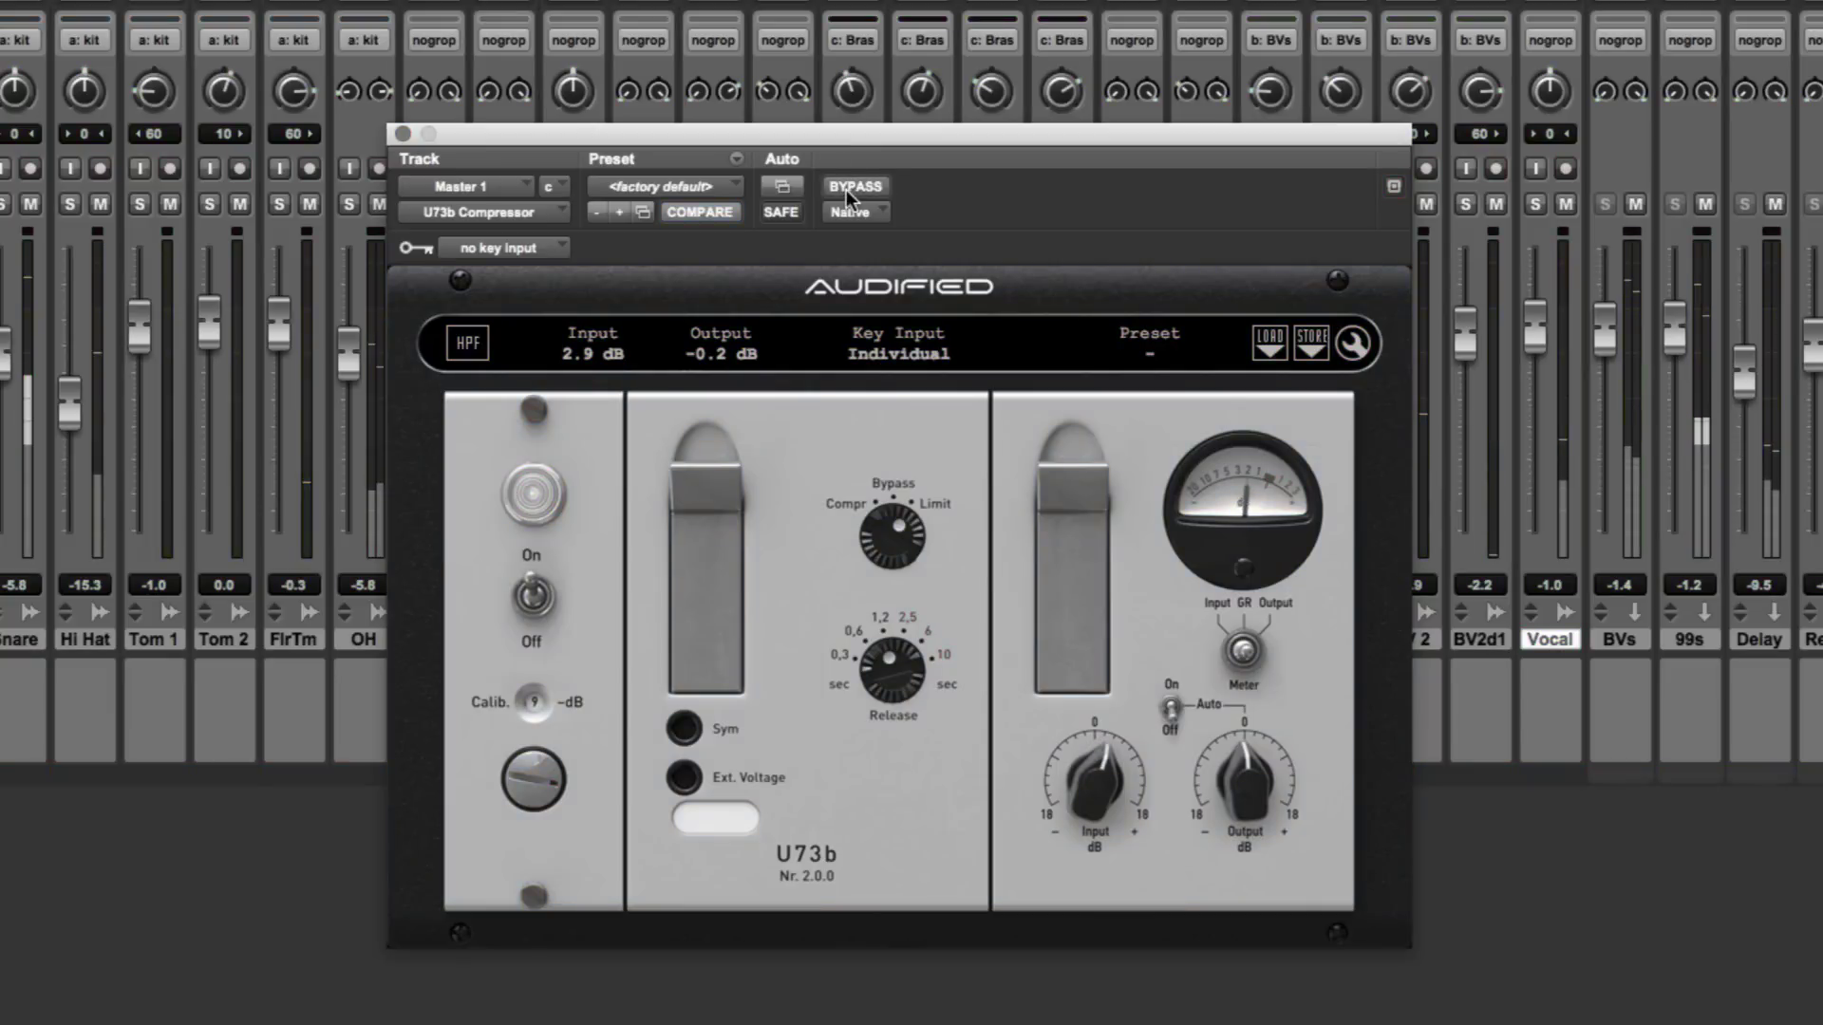
{"action": "left_click", "coordinate": [847, 190]}
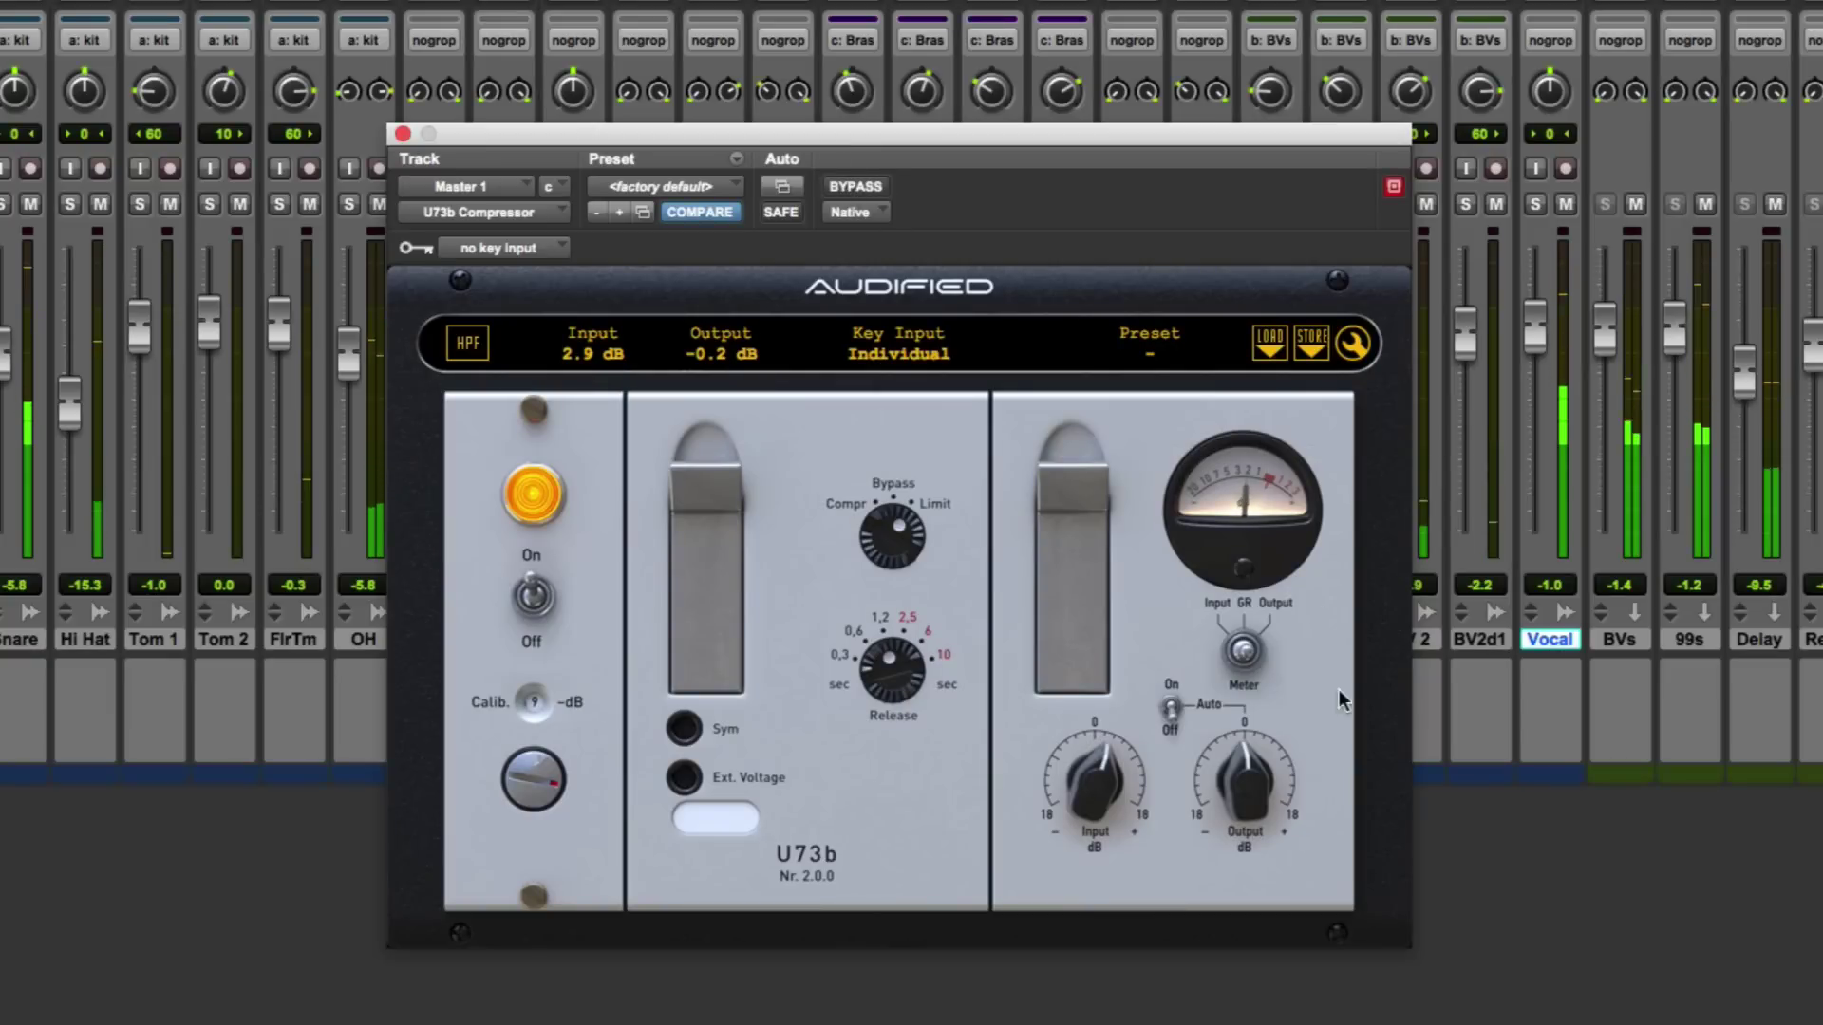
Turn oversampling on from the Master 1 U73b's settings menu
{"action": "left_click", "coordinate": [1355, 346]}
{"action": "mouse_move", "coordinate": [1429, 572]}
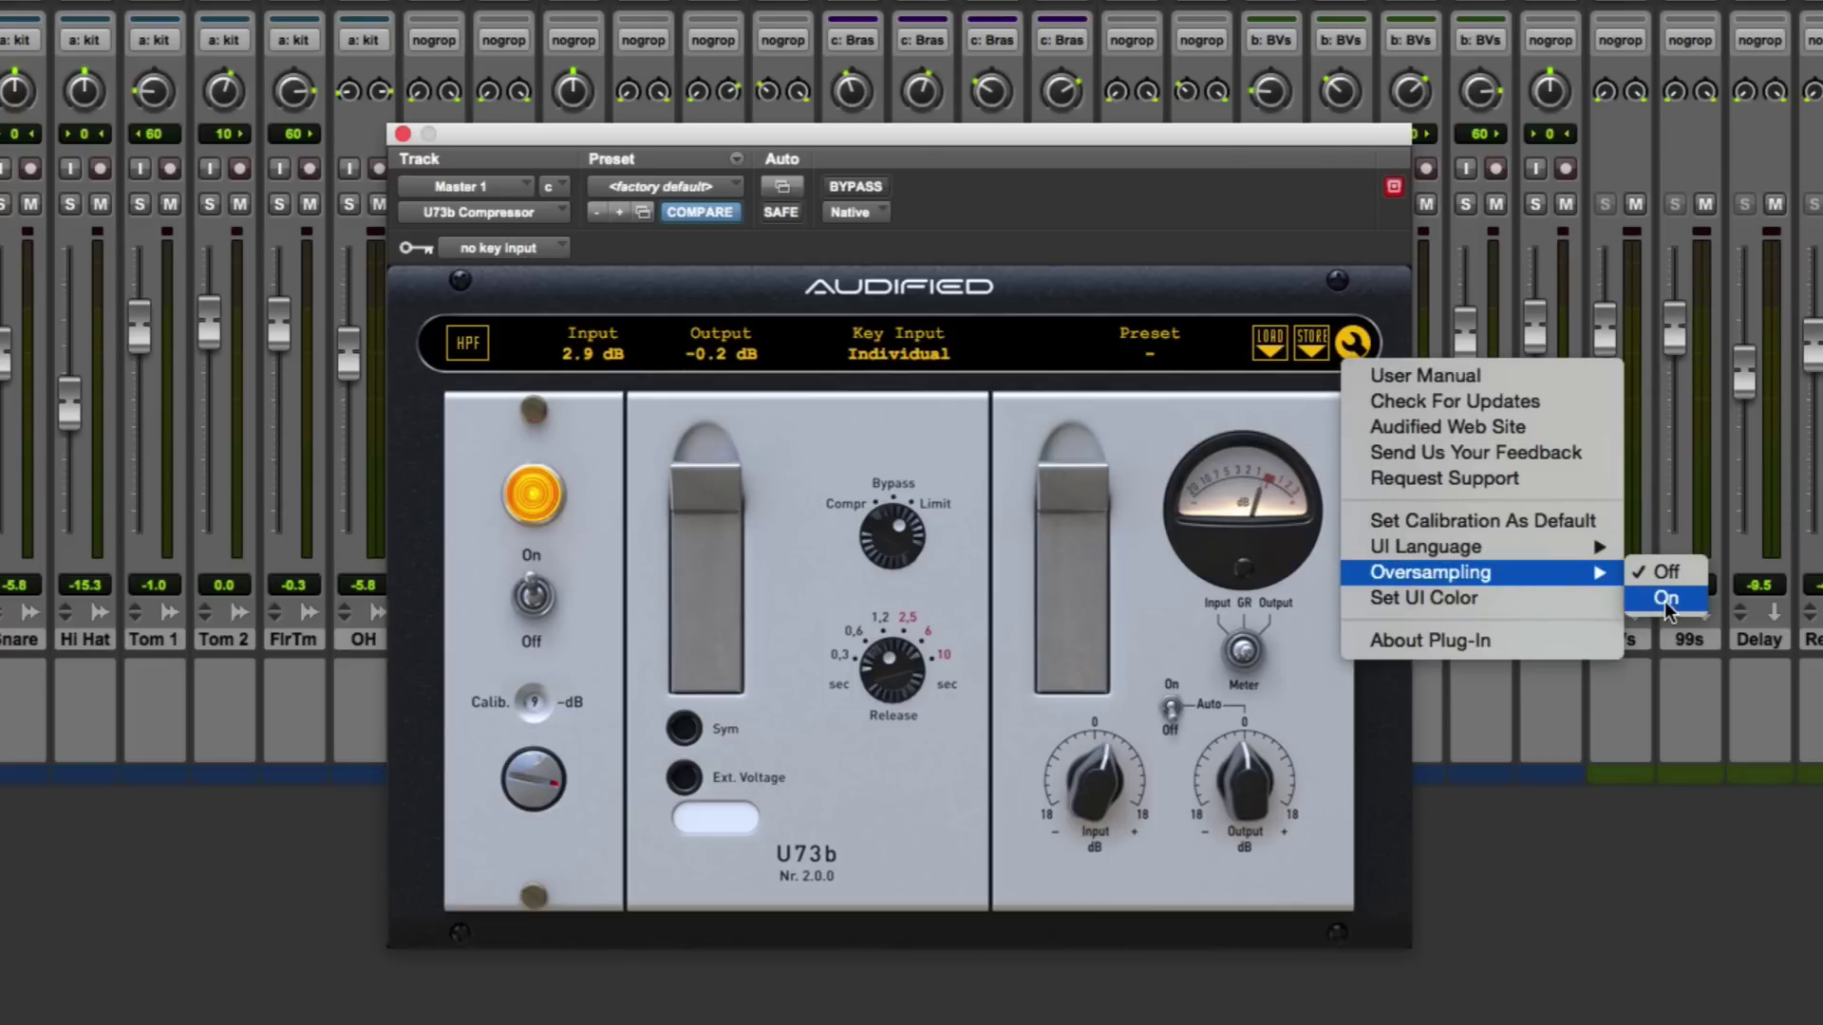
{"action": "left_click", "coordinate": [1665, 602]}
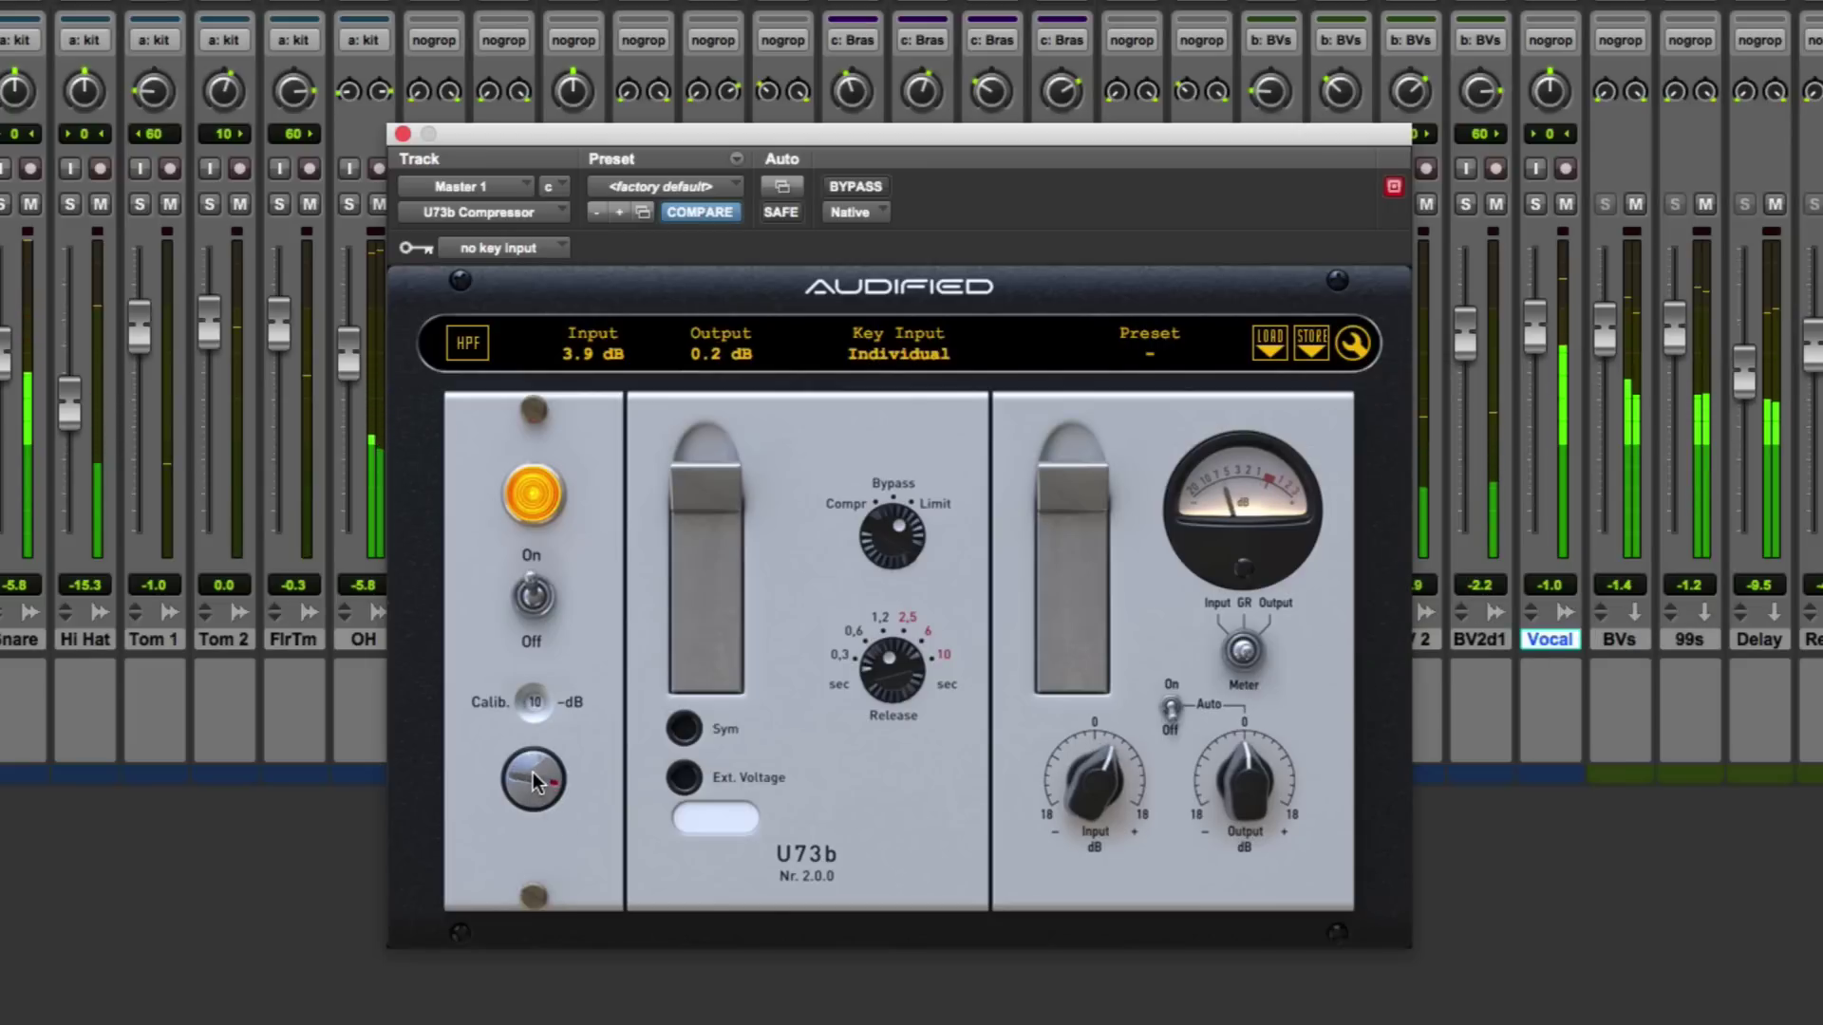
{"action": "scroll", "coordinate": [532, 779], "scroll_direction": "down", "scroll_amount": 1}
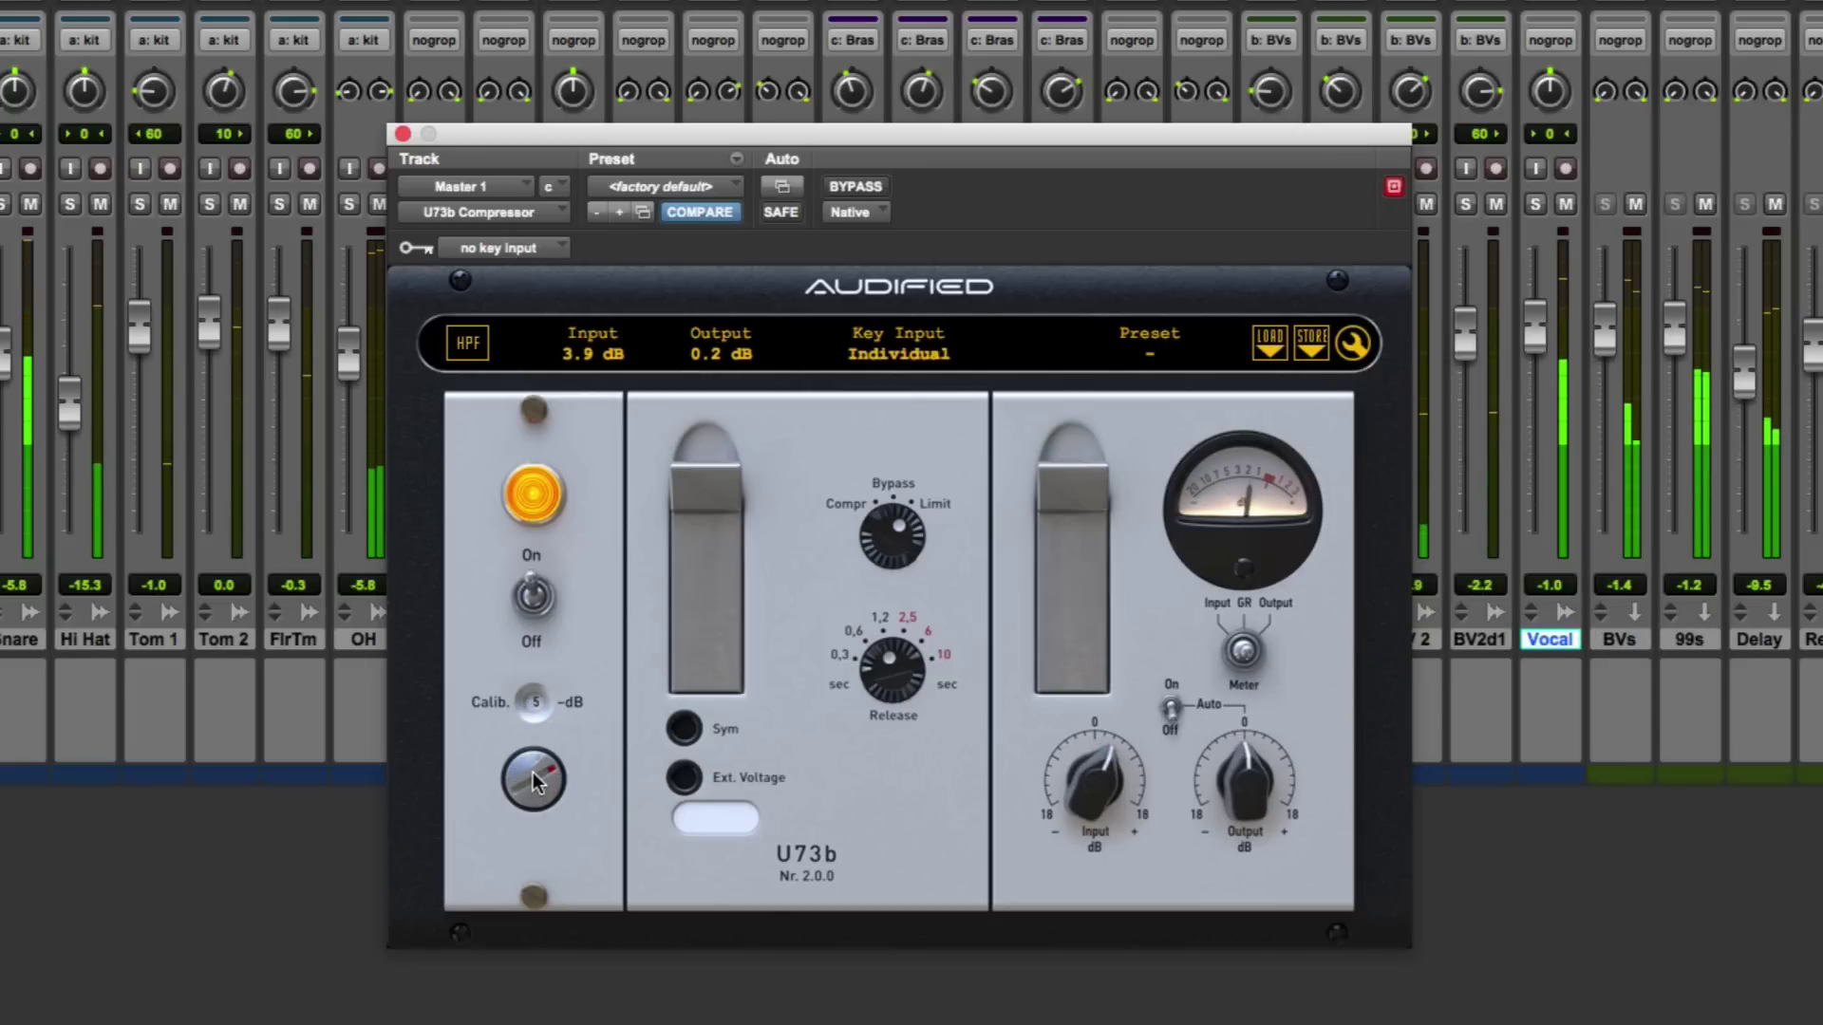
{"action": "scroll", "coordinate": [533, 779], "scroll_direction": "down", "scroll_amount": 5}
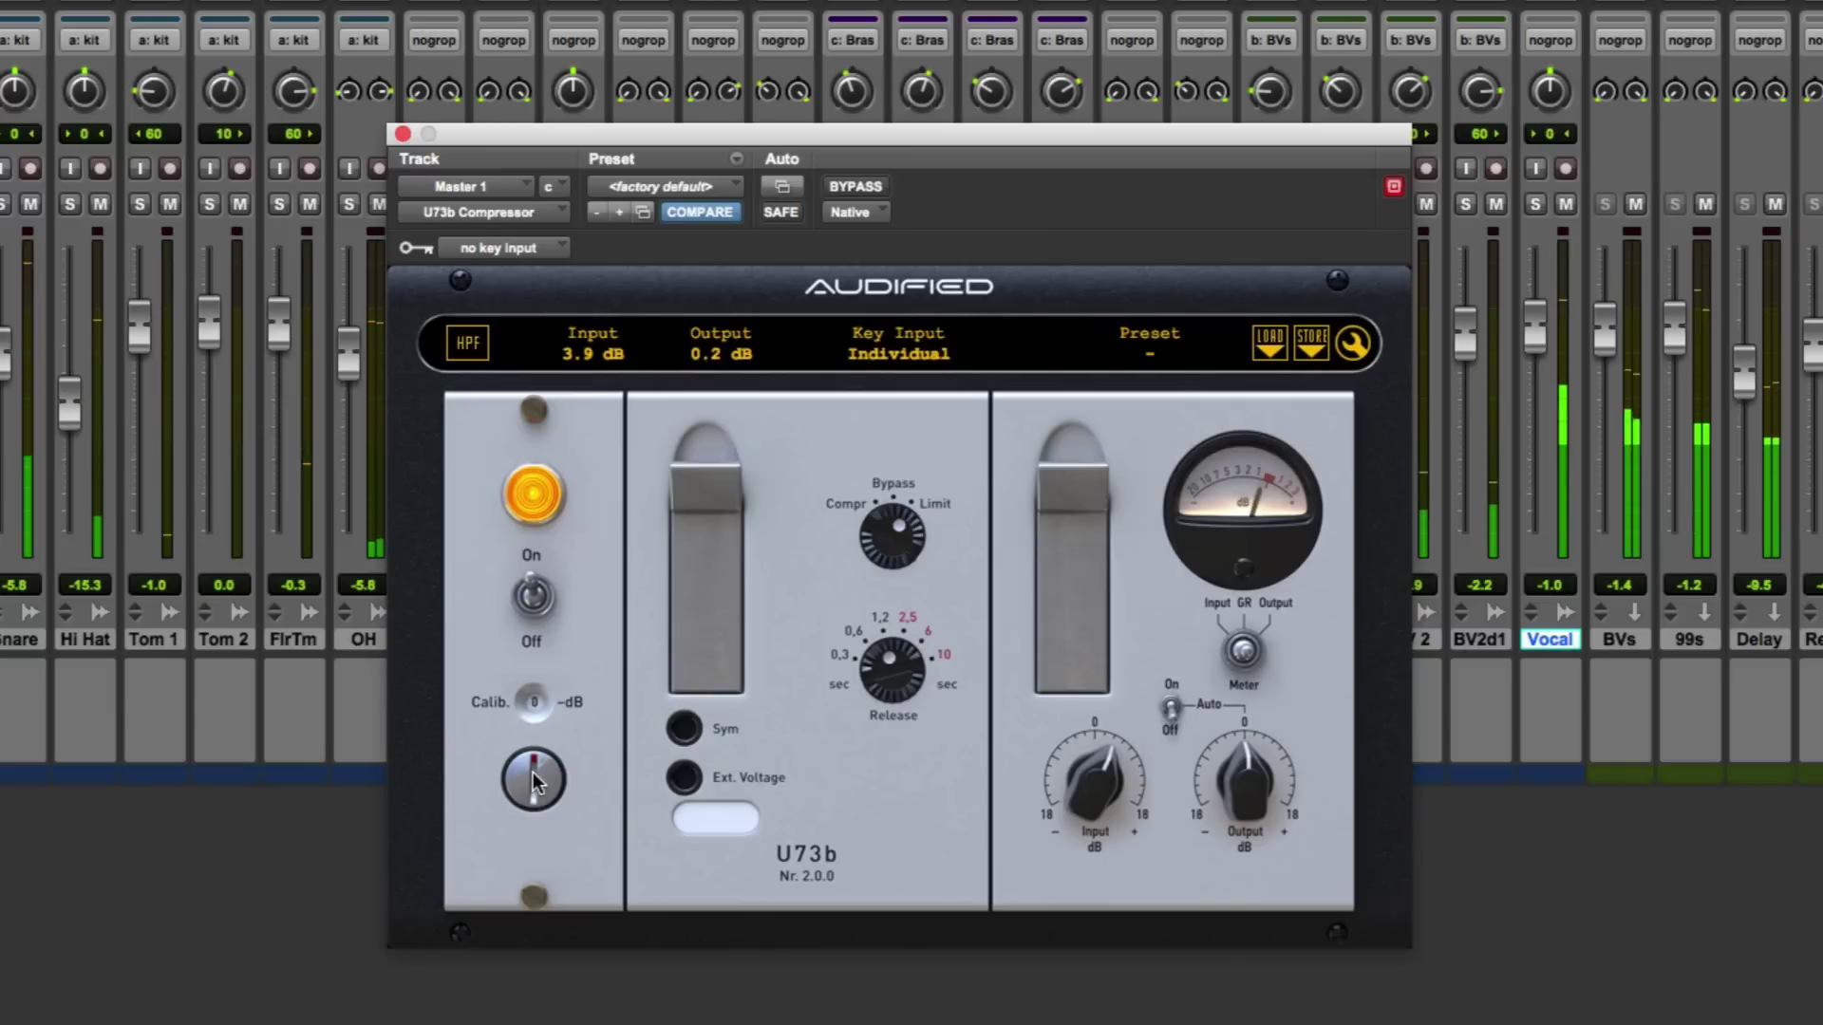
{"action": "scroll", "coordinate": [533, 775], "scroll_direction": "up", "scroll_amount": 13}
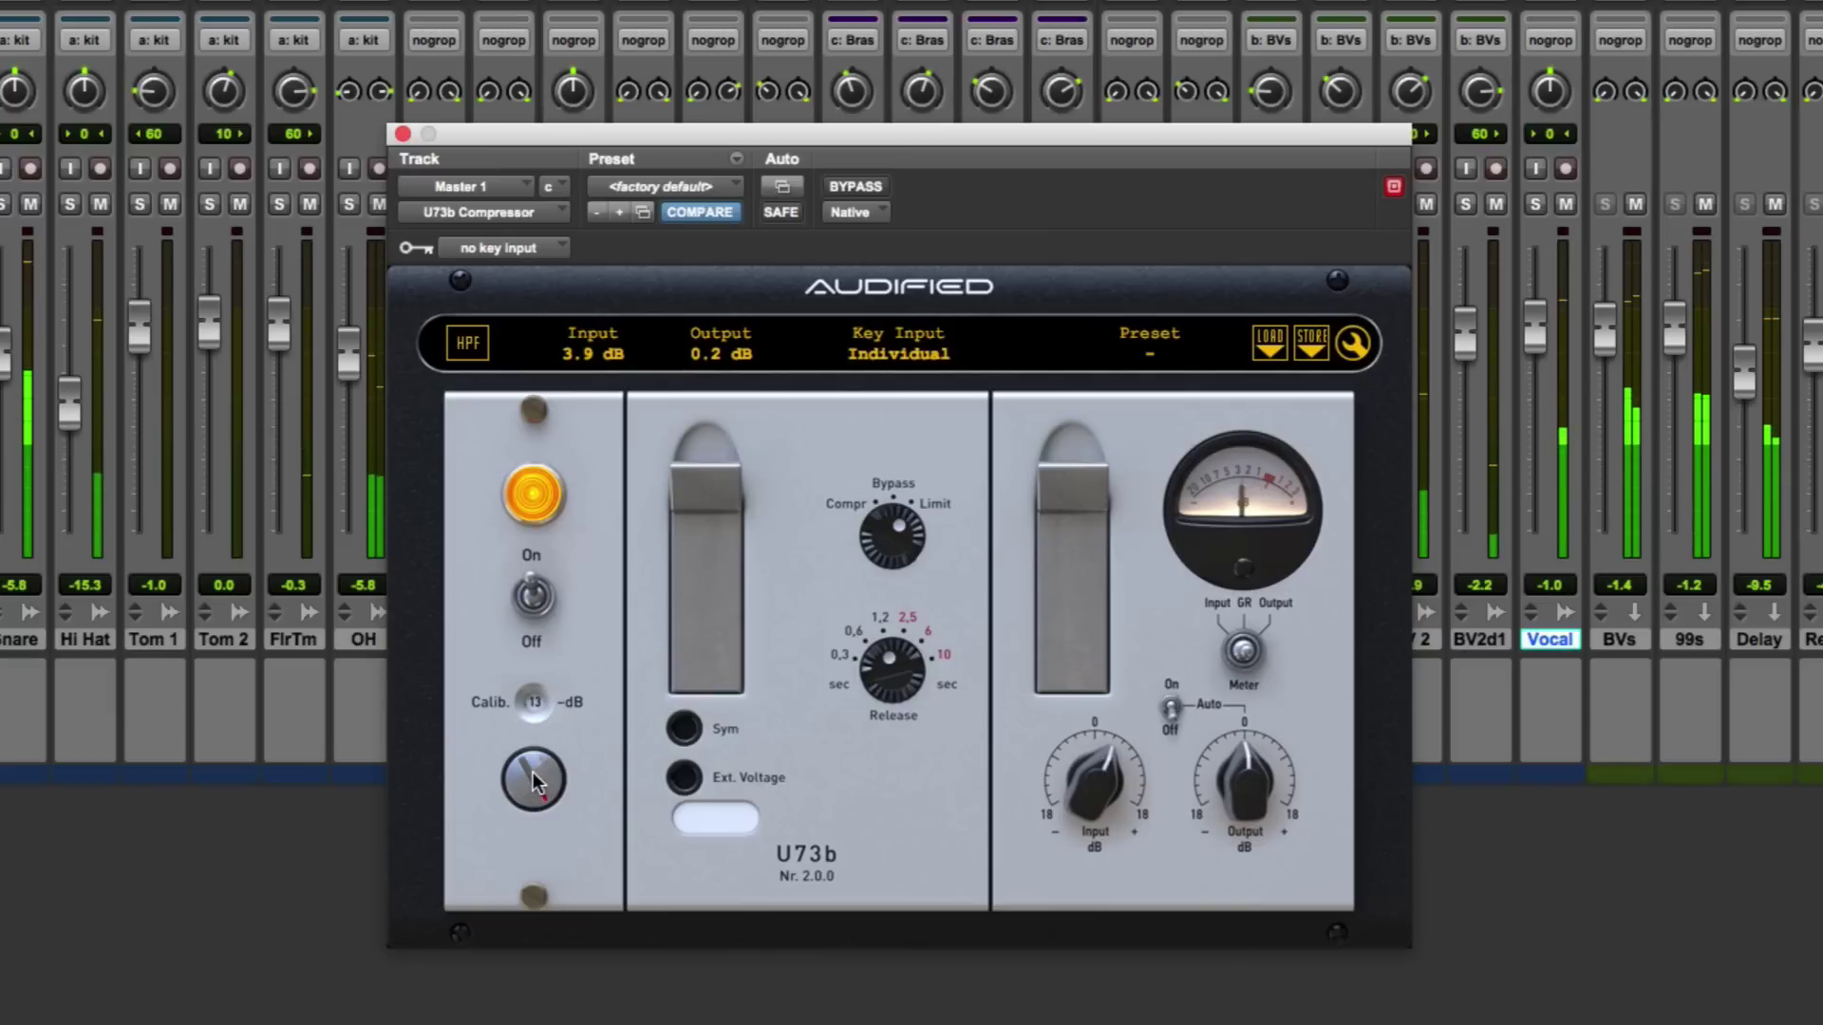
{"action": "scroll", "coordinate": [534, 779], "scroll_direction": "down", "scroll_amount": 2}
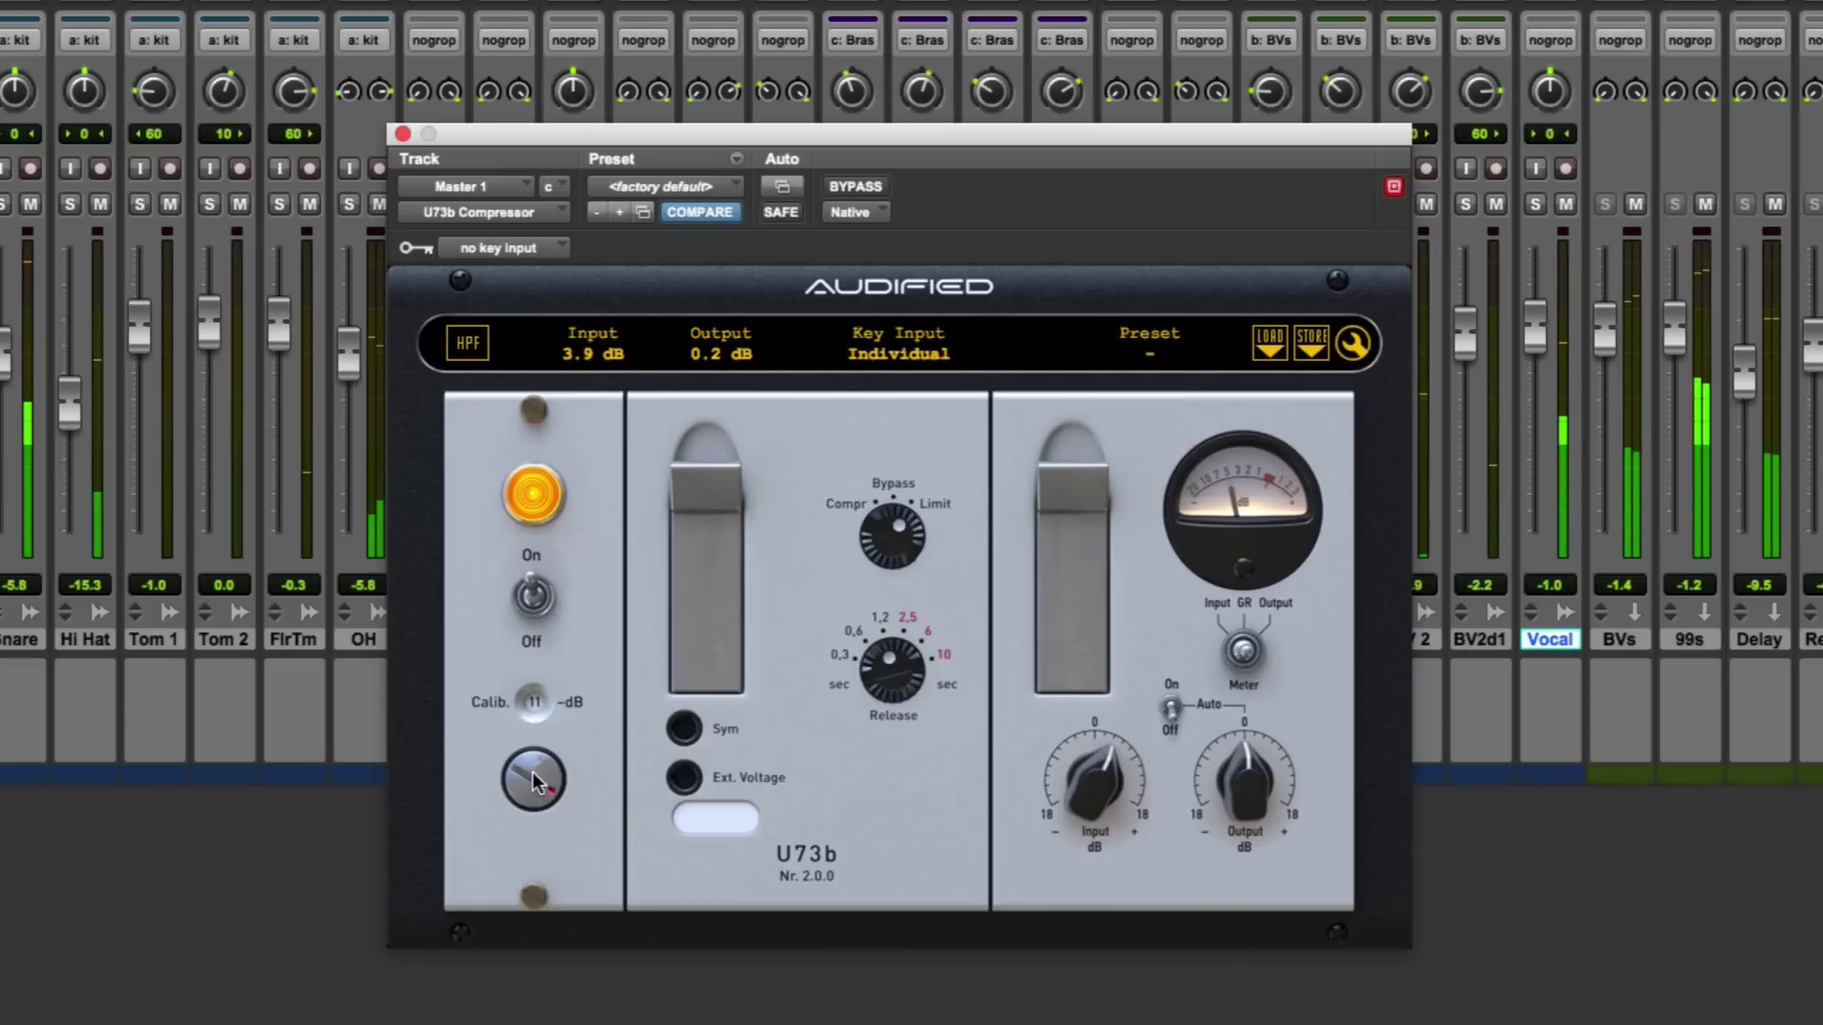
{"action": "scroll", "coordinate": [533, 779], "scroll_direction": "down", "scroll_amount": 1}
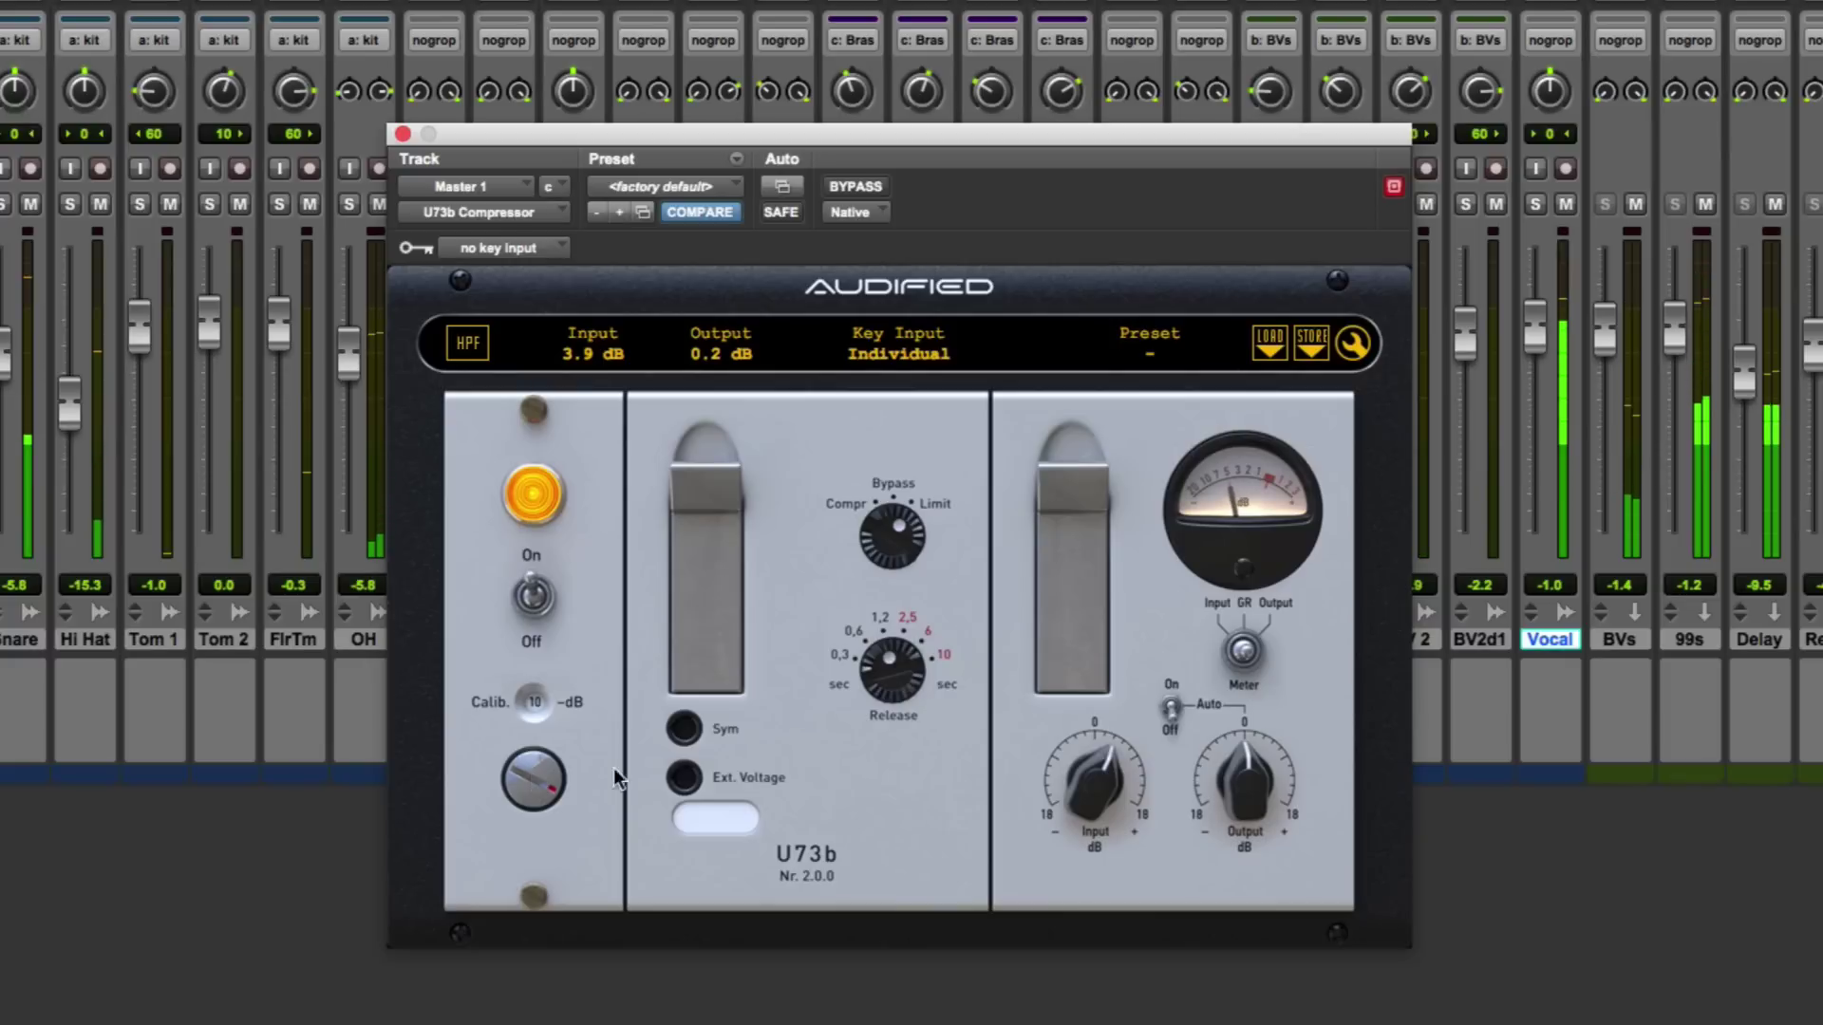